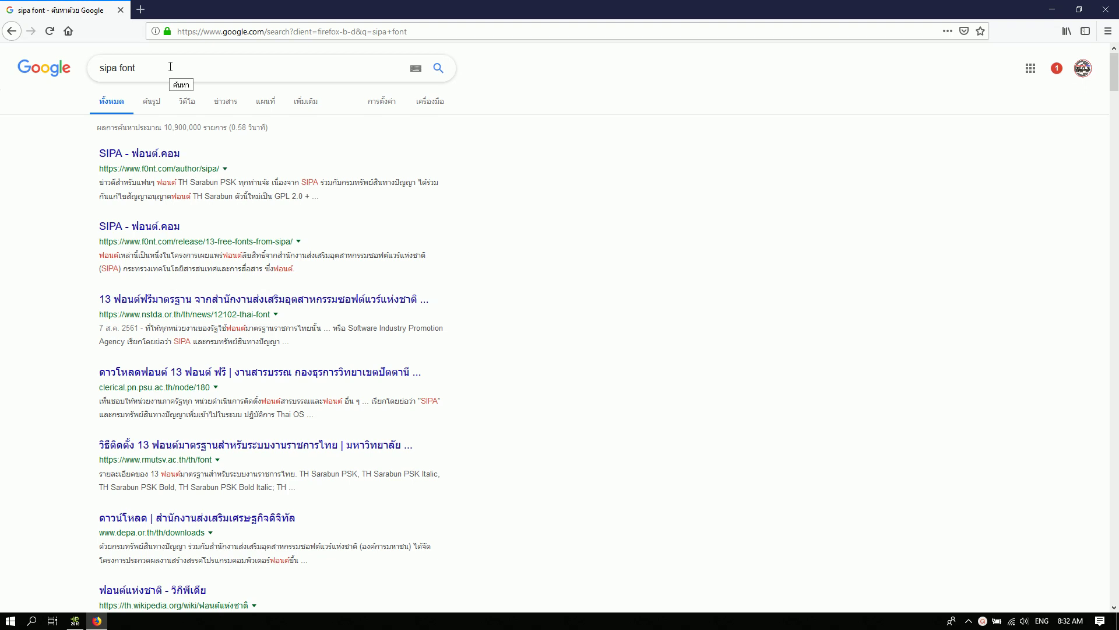
Go from the SIPA author page on f0nt.com to the '13 ฟอนต์ฟรีมาตรฐาน (SIPA)' post.
click(140, 155)
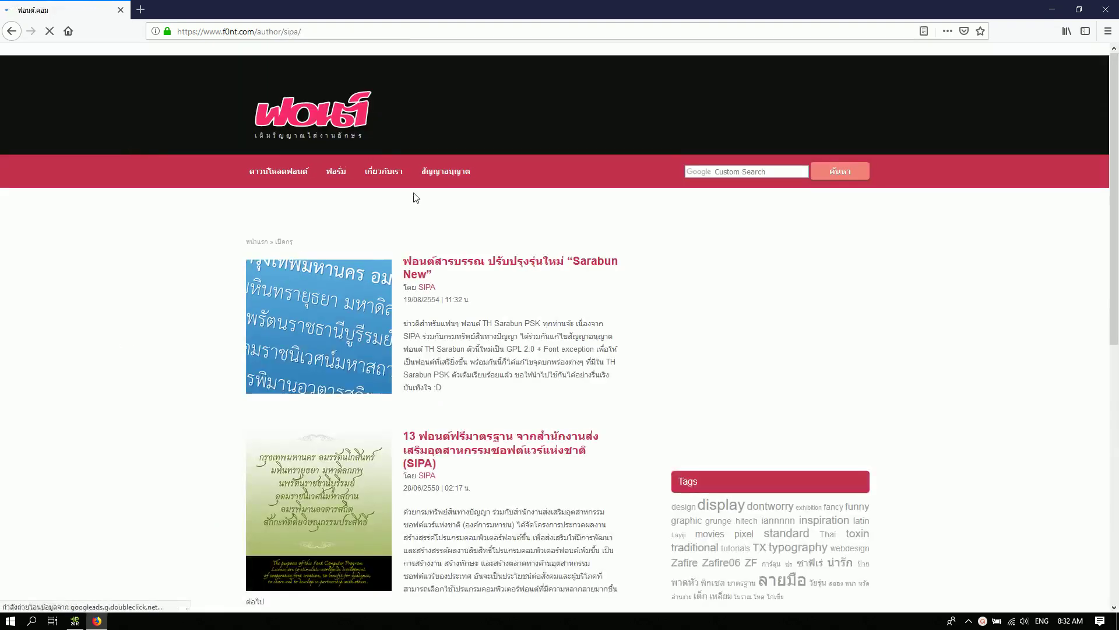
scroll(414, 201, down, 3)
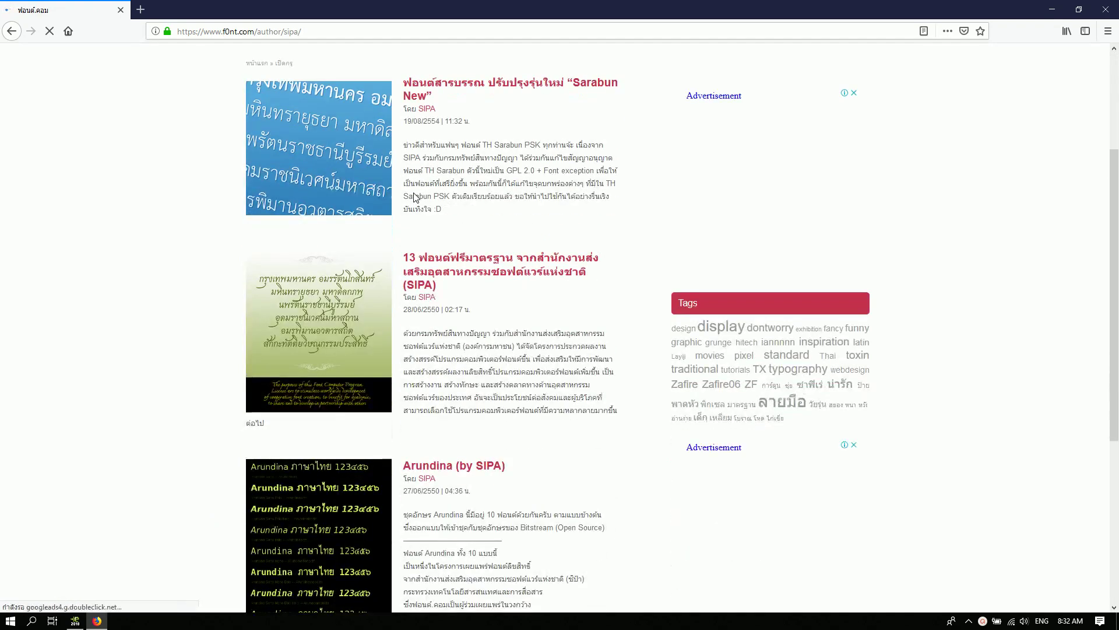
scroll(416, 199, down, 4)
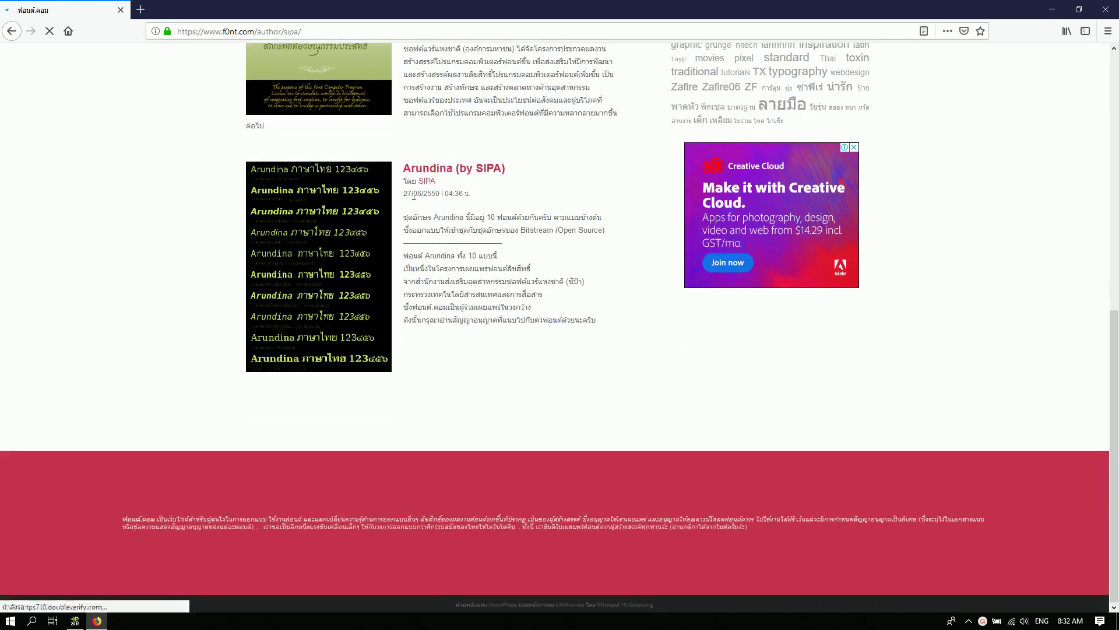
scroll(415, 199, up, 3)
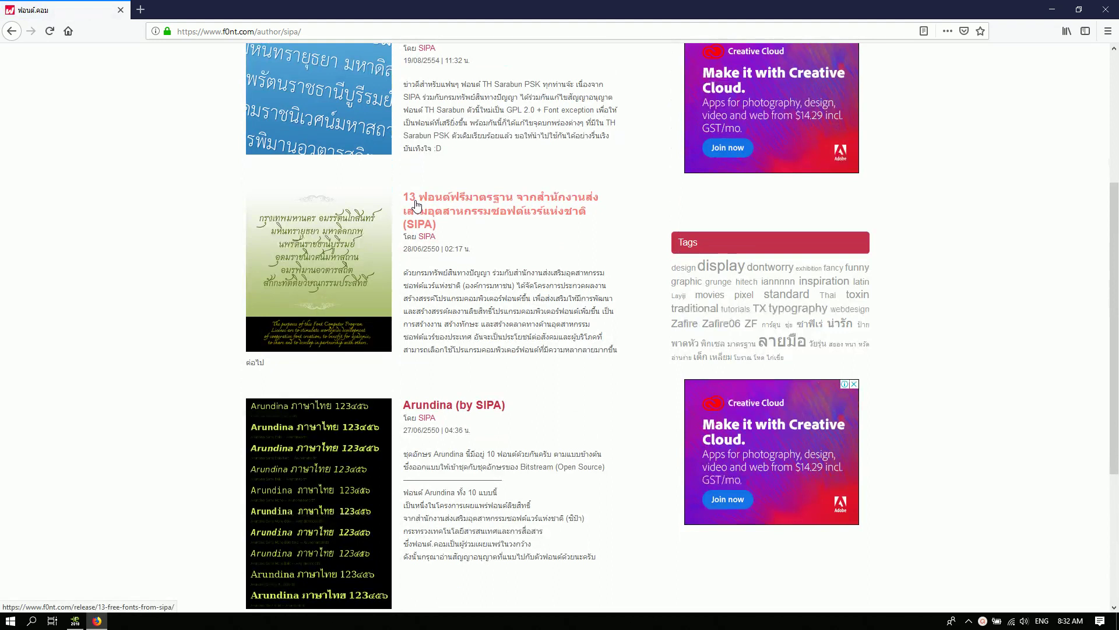
click(414, 200)
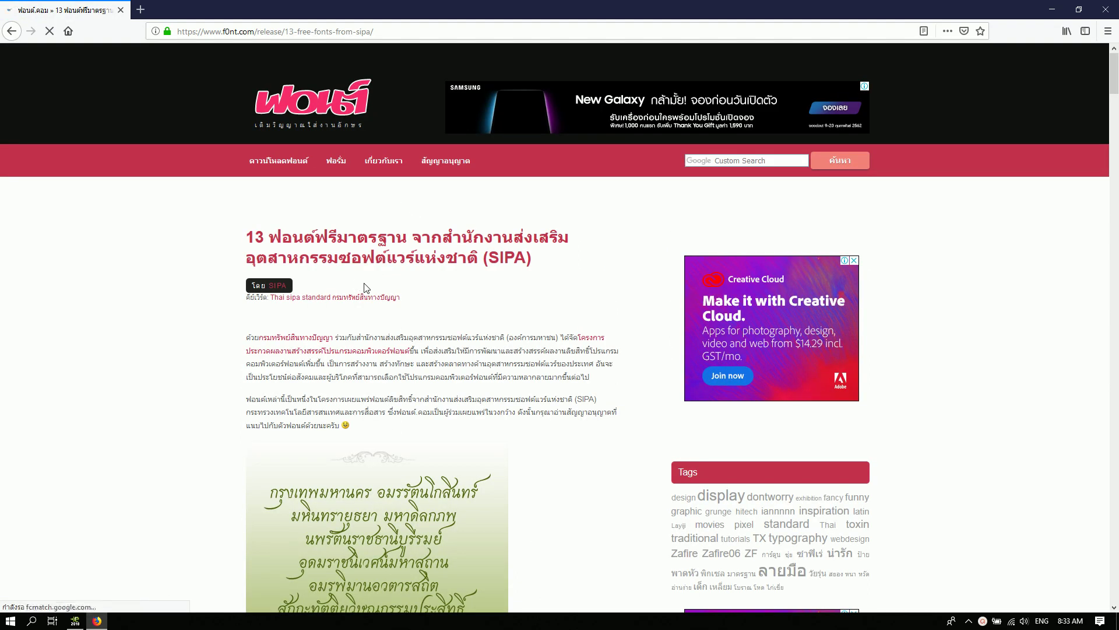
Scroll down the post to the TH Sarabun PSK font entry.
scroll(555, 315, down, 3)
scroll(556, 315, down, 3)
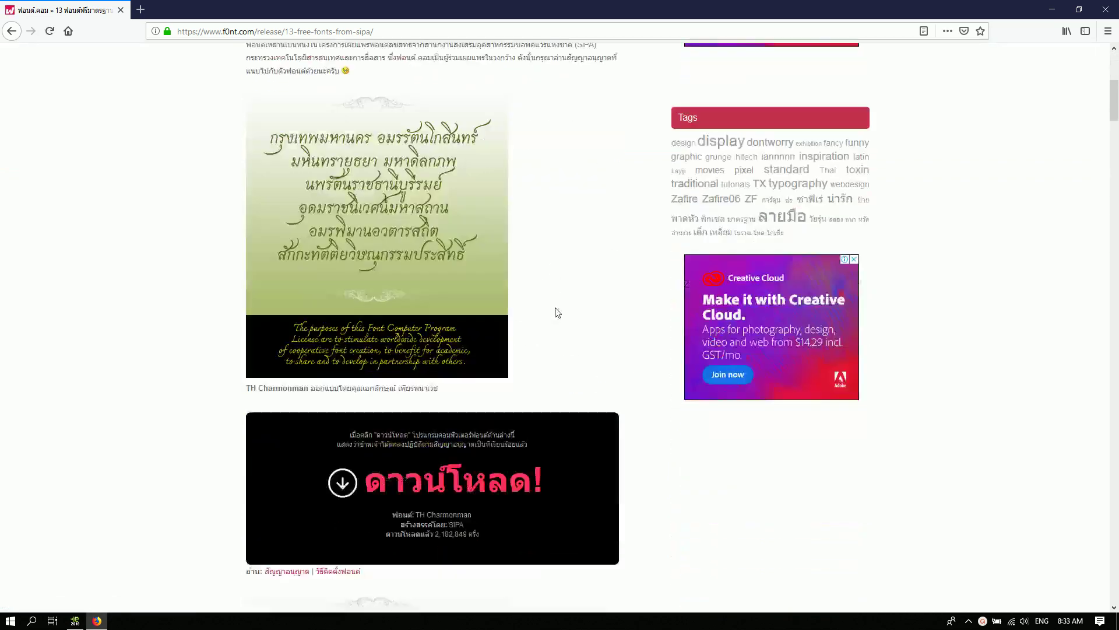
scroll(555, 306, down, 3)
scroll(555, 306, down, 6)
scroll(557, 303, down, 10)
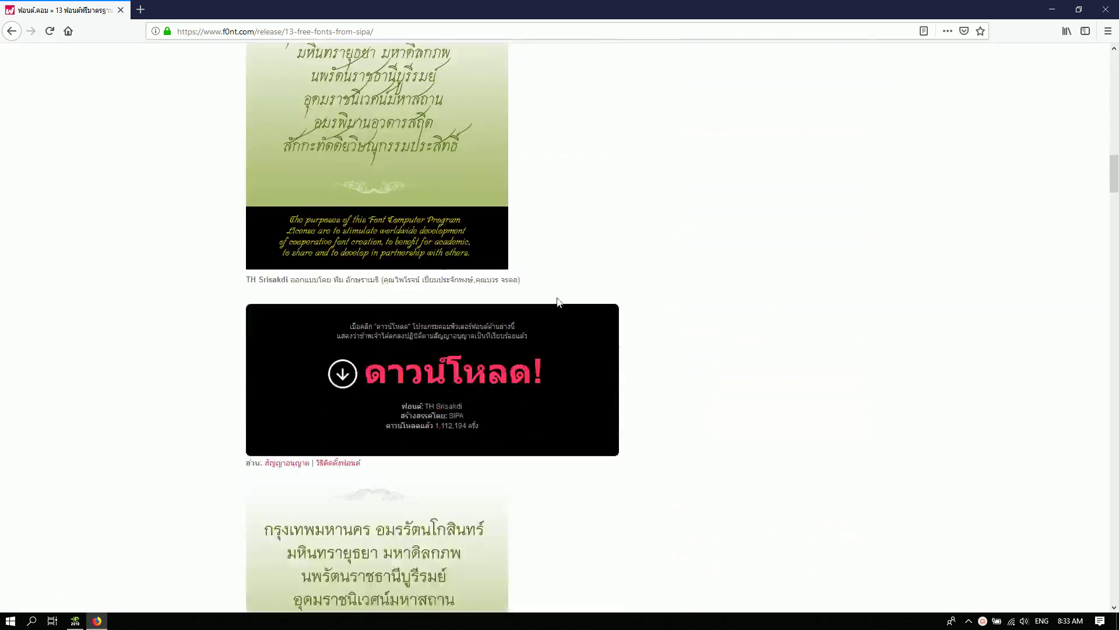
scroll(557, 301, down, 10)
scroll(558, 300, down, 10)
scroll(558, 298, down, 10)
scroll(557, 296, down, 10)
scroll(557, 294, down, 10)
scroll(556, 291, down, 10)
scroll(556, 291, down, 10)
scroll(557, 291, down, 2)
scroll(555, 290, down, 2)
scroll(555, 290, down, 10)
scroll(554, 289, up, 4)
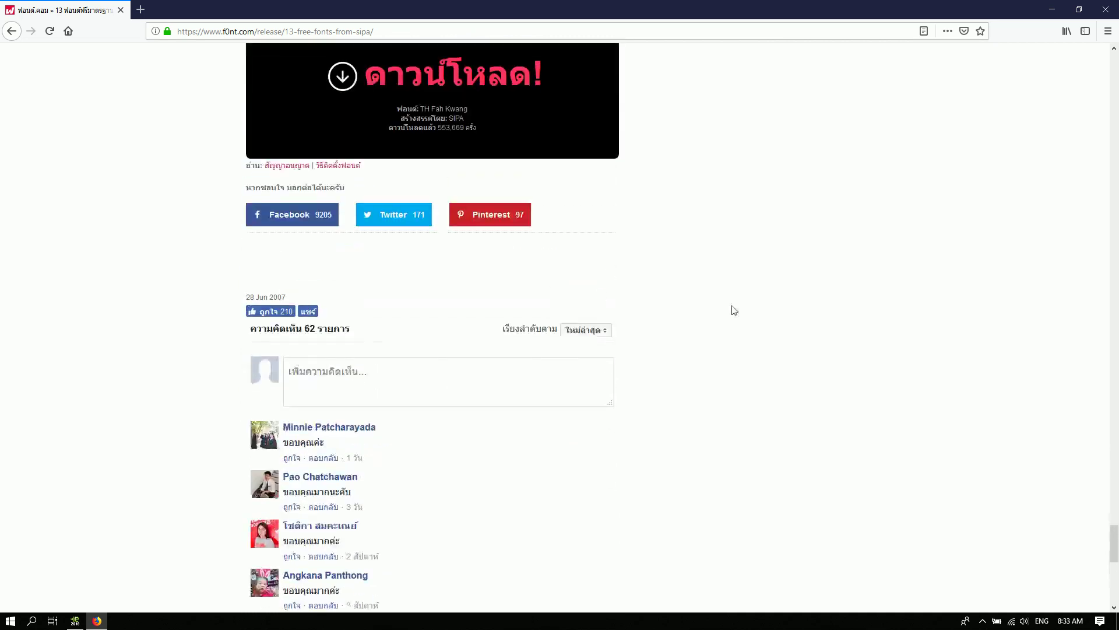
scroll(741, 312, up, 8)
scroll(744, 312, up, 1)
scroll(750, 314, up, 8)
scroll(750, 314, up, 2)
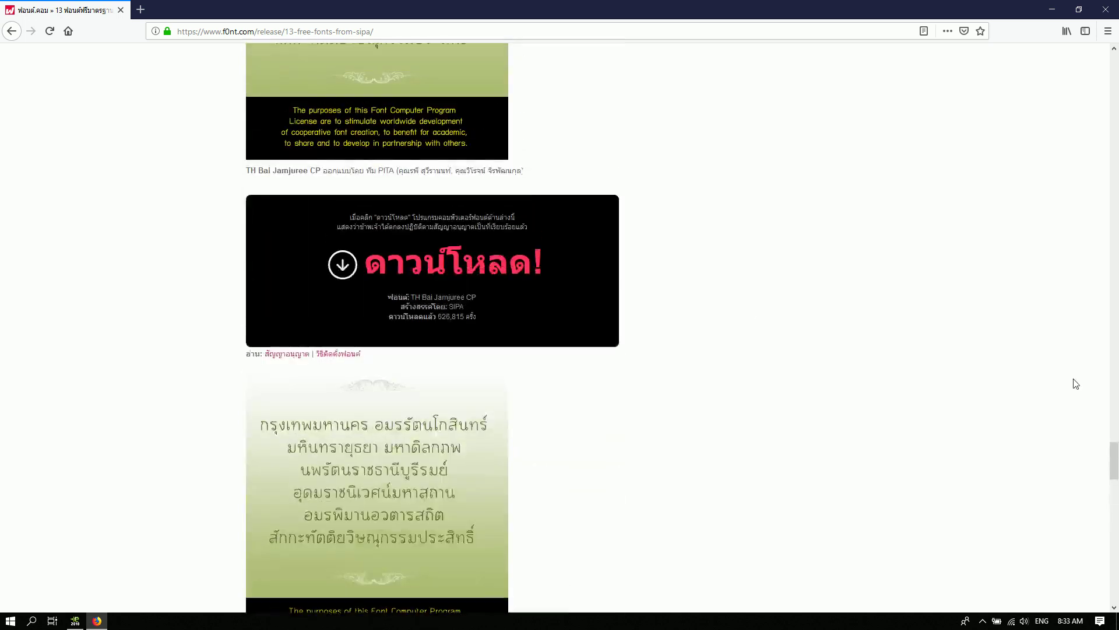
drag(1114, 460, 1114, 70)
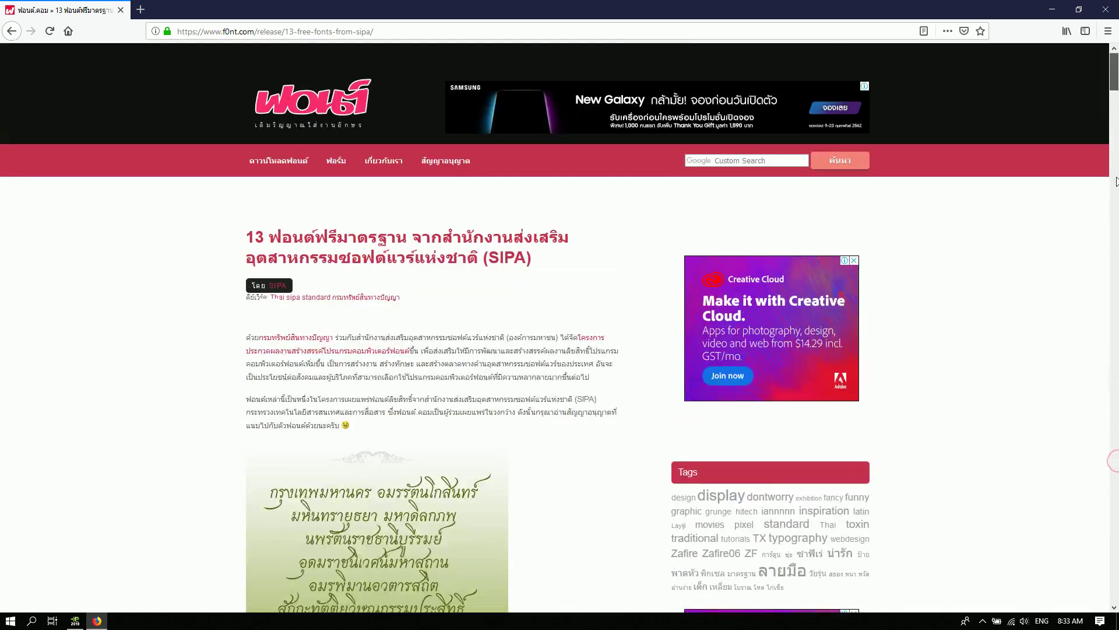
click(1117, 181)
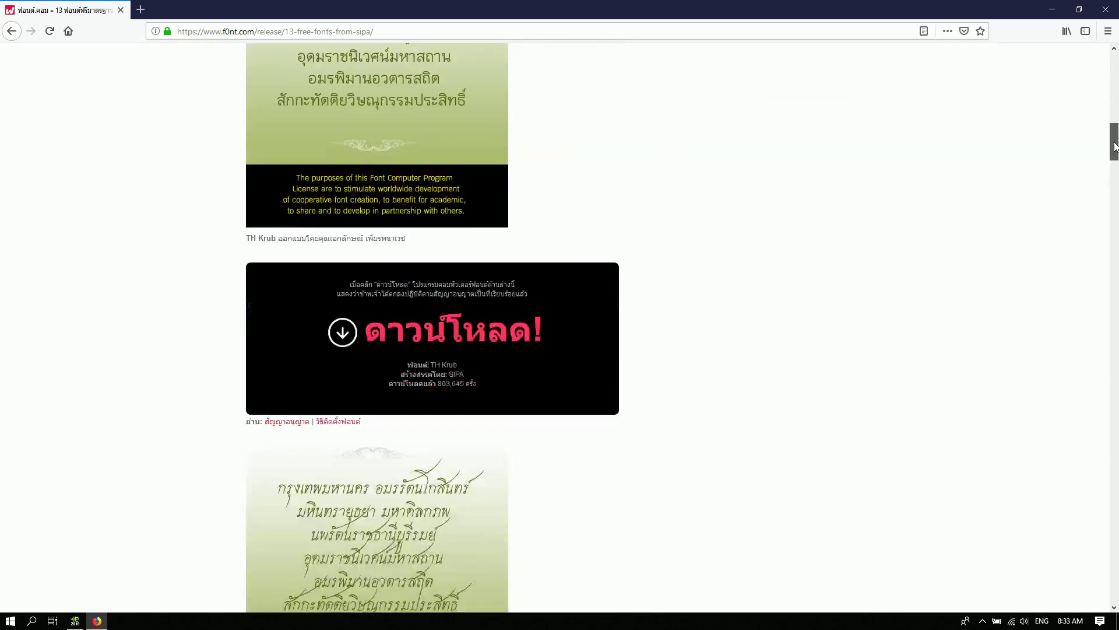
mouse_move(1115, 146)
mouse_down()
mouse_move(1115, 118)
mouse_move(1103, 304)
mouse_up()
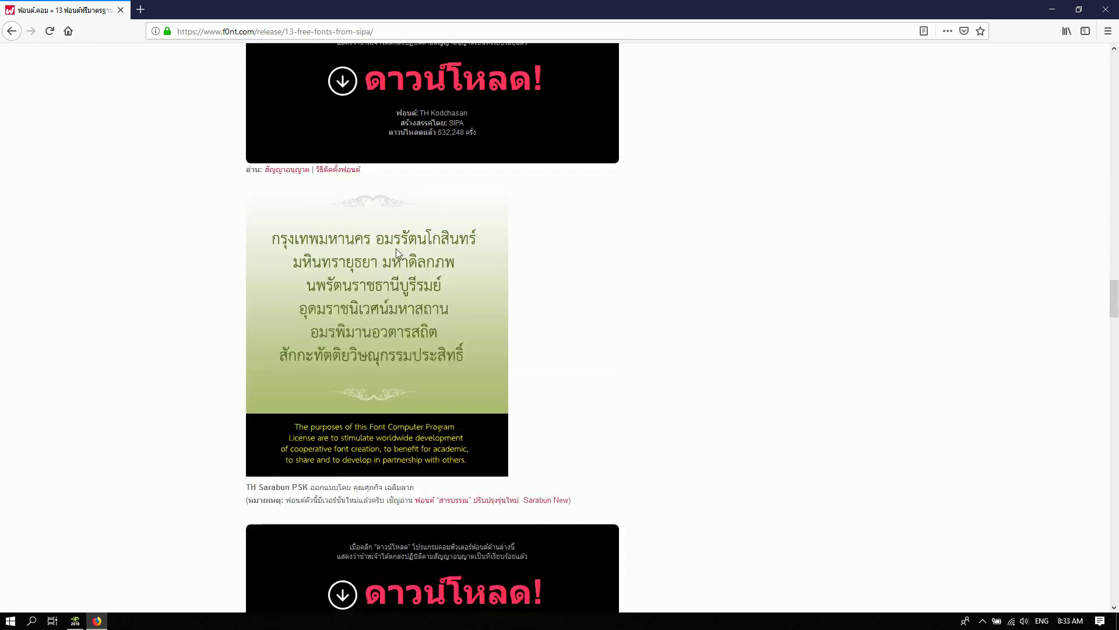
scroll(377, 292, down, 2)
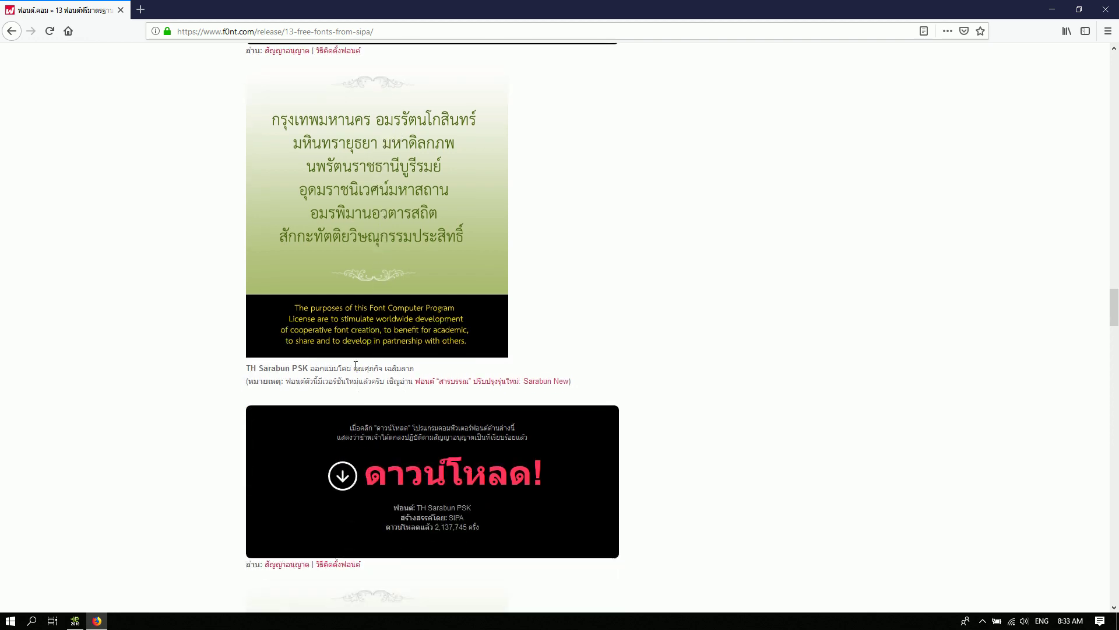
scroll(355, 265, up, 2)
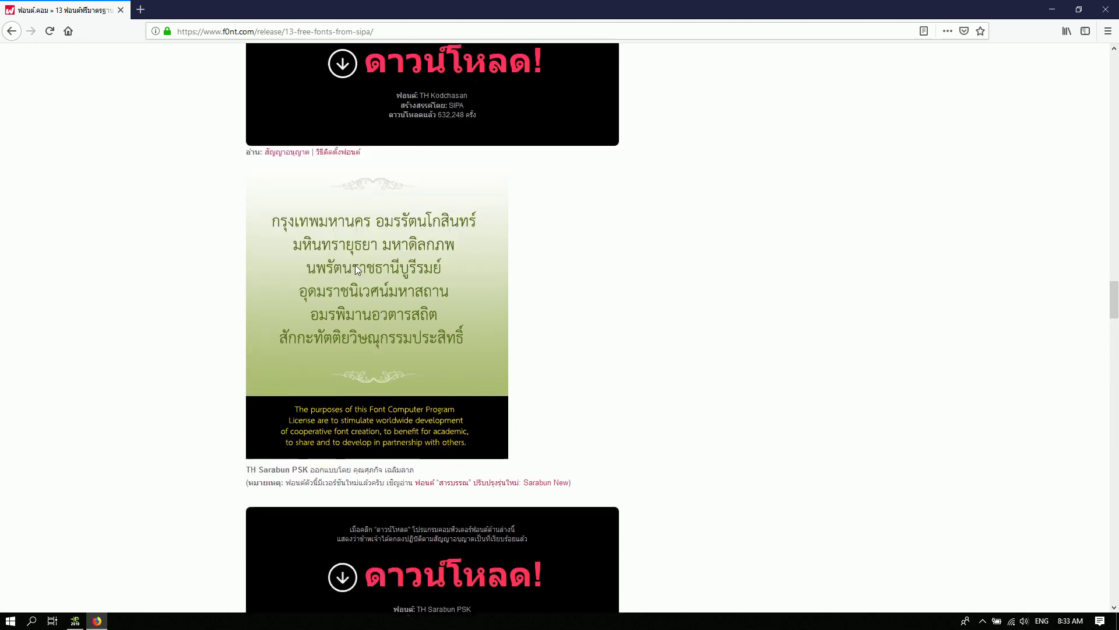
scroll(404, 282, down, 5)
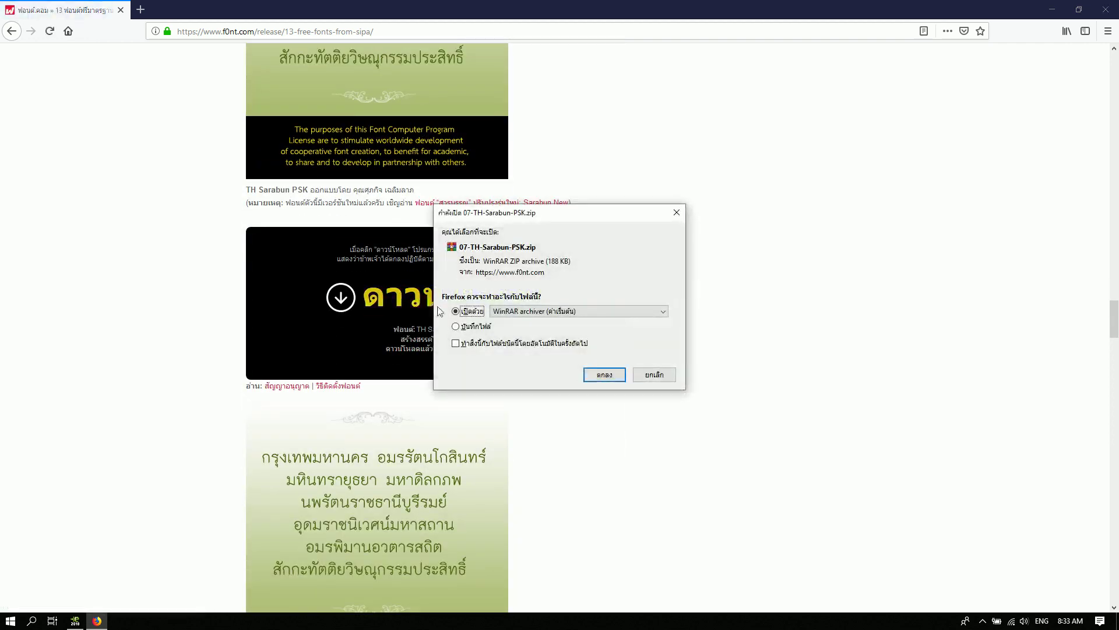
Save 07-TH-Sarabun-PSK.zip and show it in the Downloads folder.
click(472, 327)
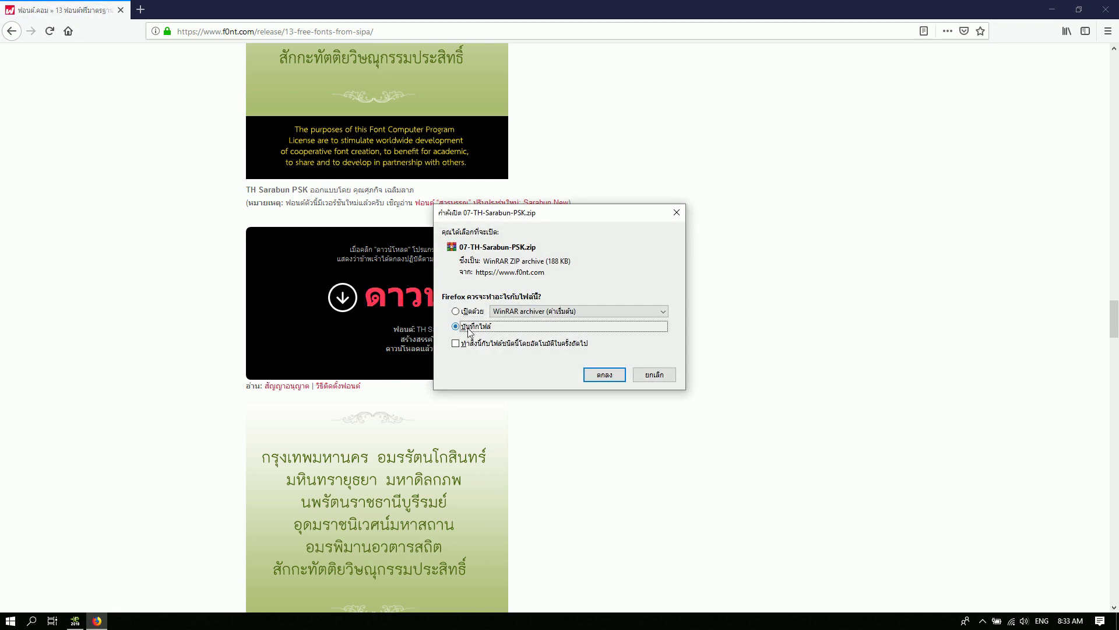
click(603, 374)
click(603, 373)
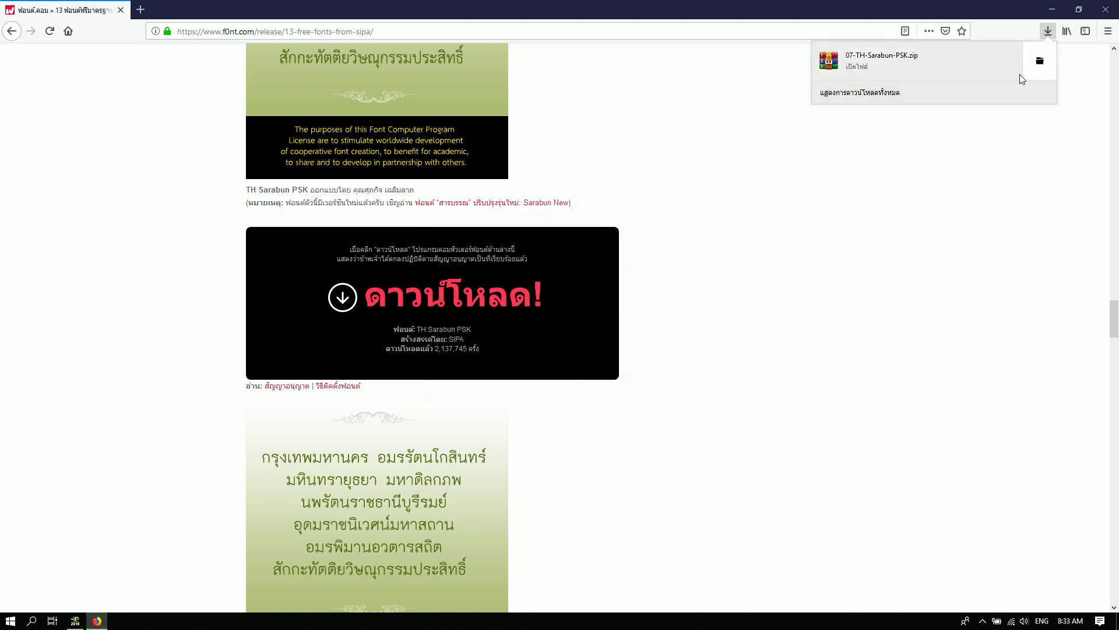
click(931, 110)
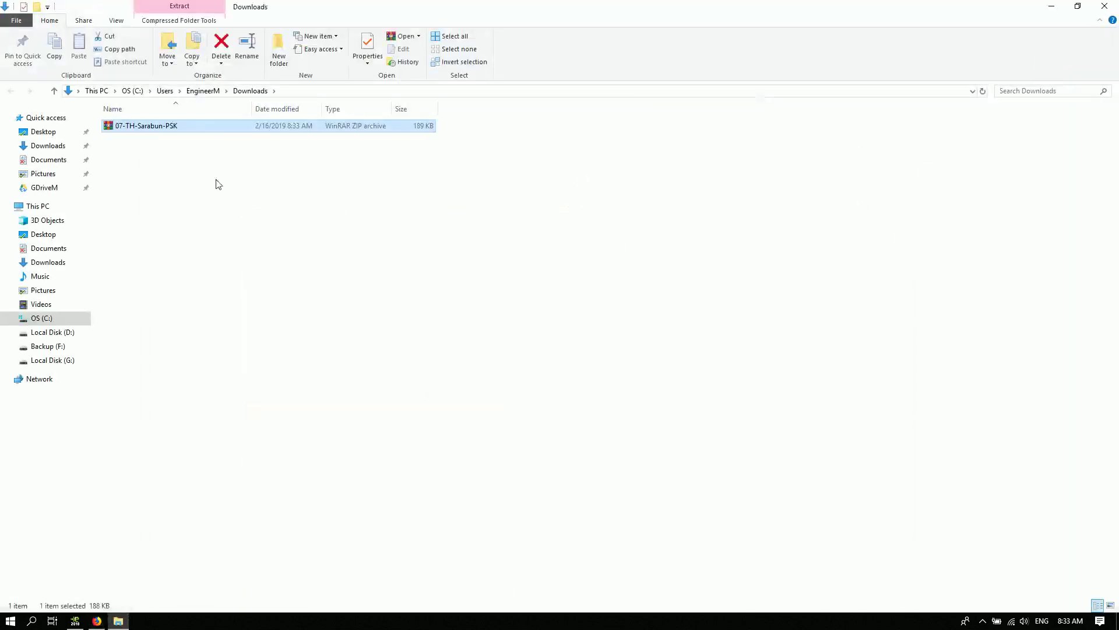
Extract 07-TH-Sarabun-PSK.zip into the Downloads folder with Extract Here.
click(179, 183)
mouse_move(488, 7)
mouse_down()
mouse_move(987, 95)
mouse_move(546, 201)
mouse_move(620, 75)
mouse_up()
click(1049, 10)
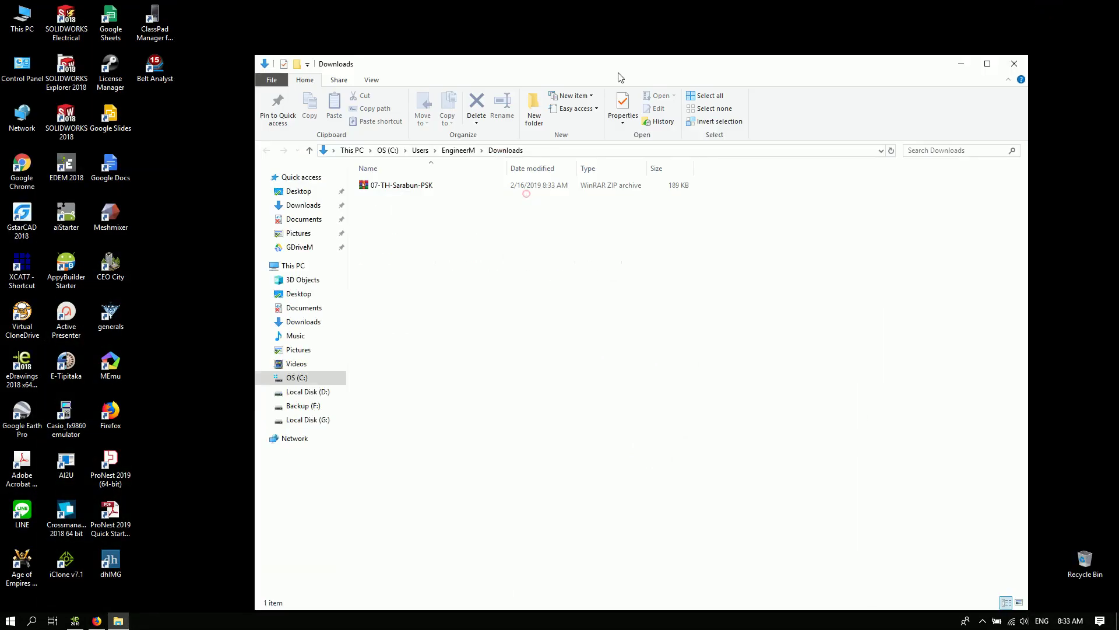
click(415, 194)
right_click(413, 189)
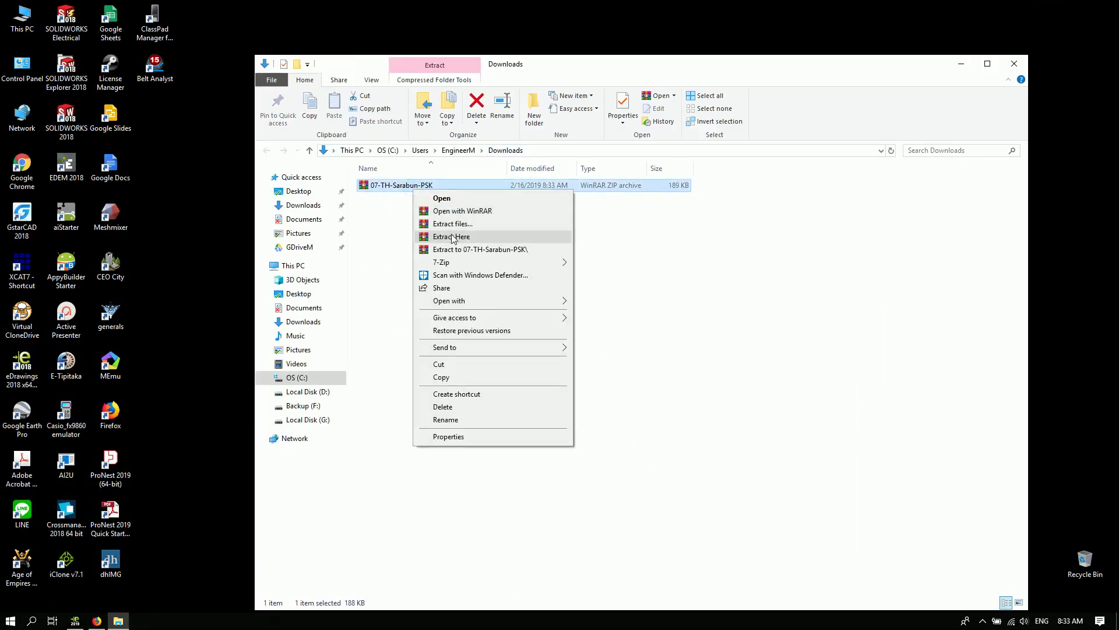
click(453, 237)
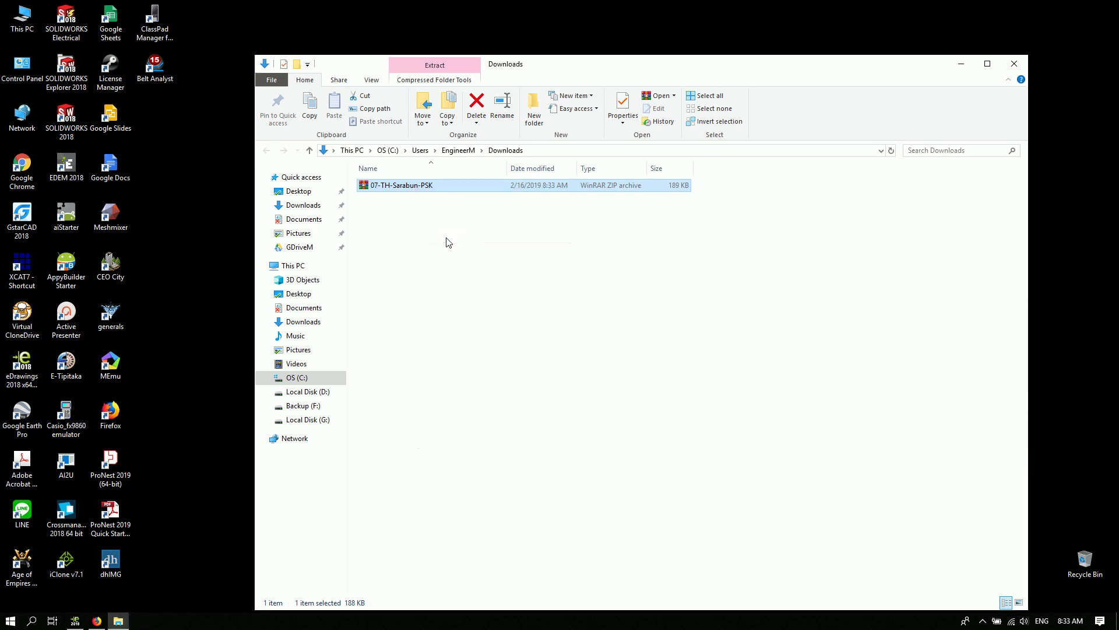
Select the four extracted THSarabun font files.
drag(444, 294, 404, 258)
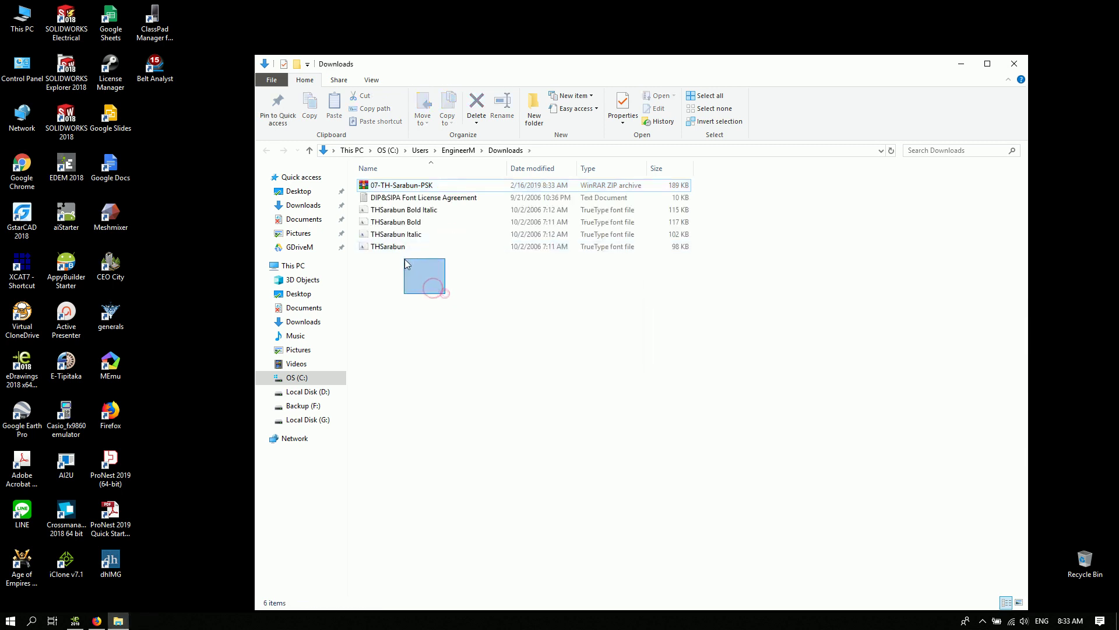
drag(404, 258, 388, 207)
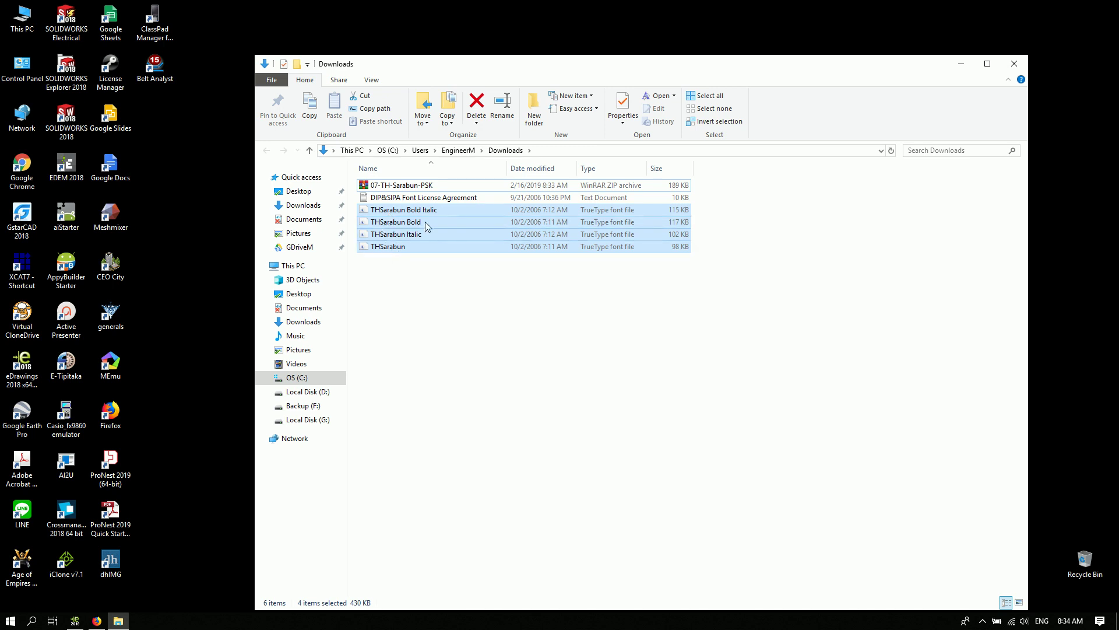
click(460, 199)
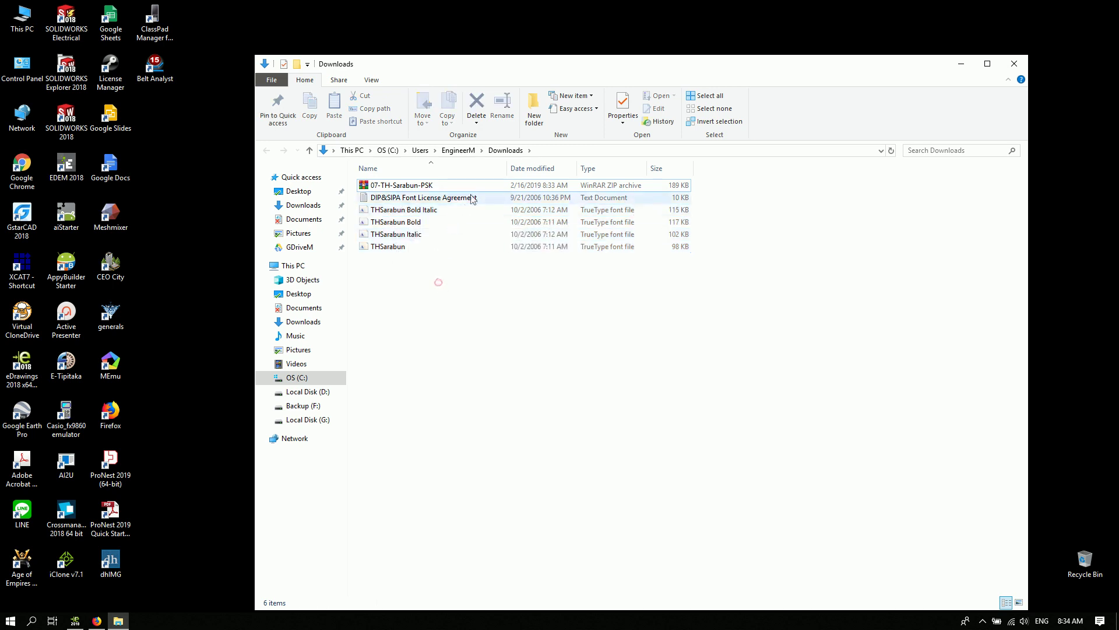
drag(437, 309, 384, 216)
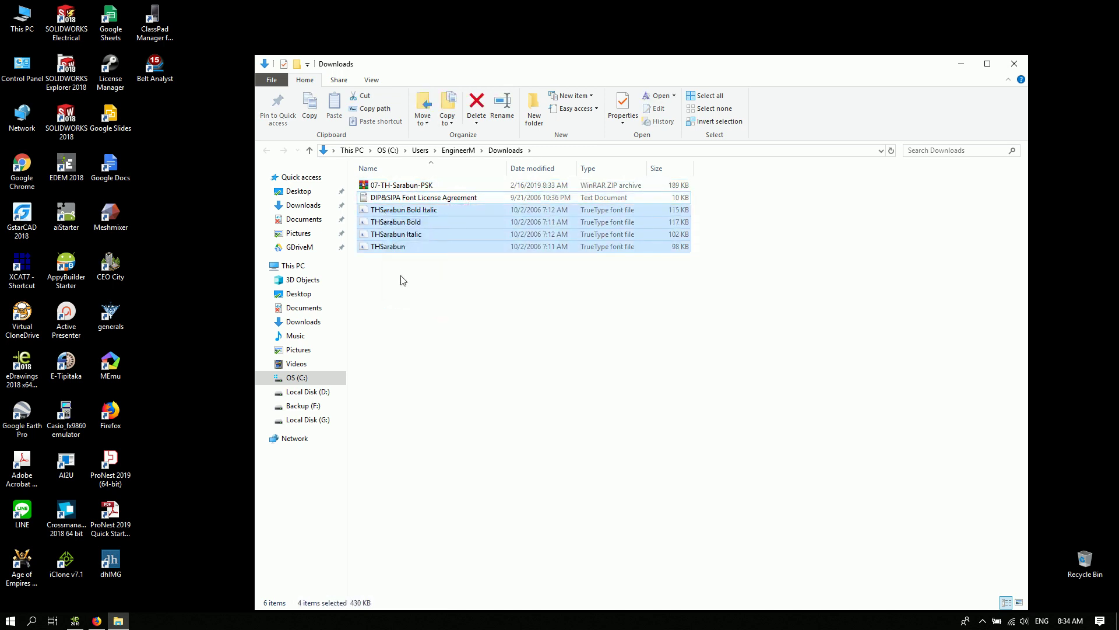
drag(400, 275, 391, 214)
click(430, 322)
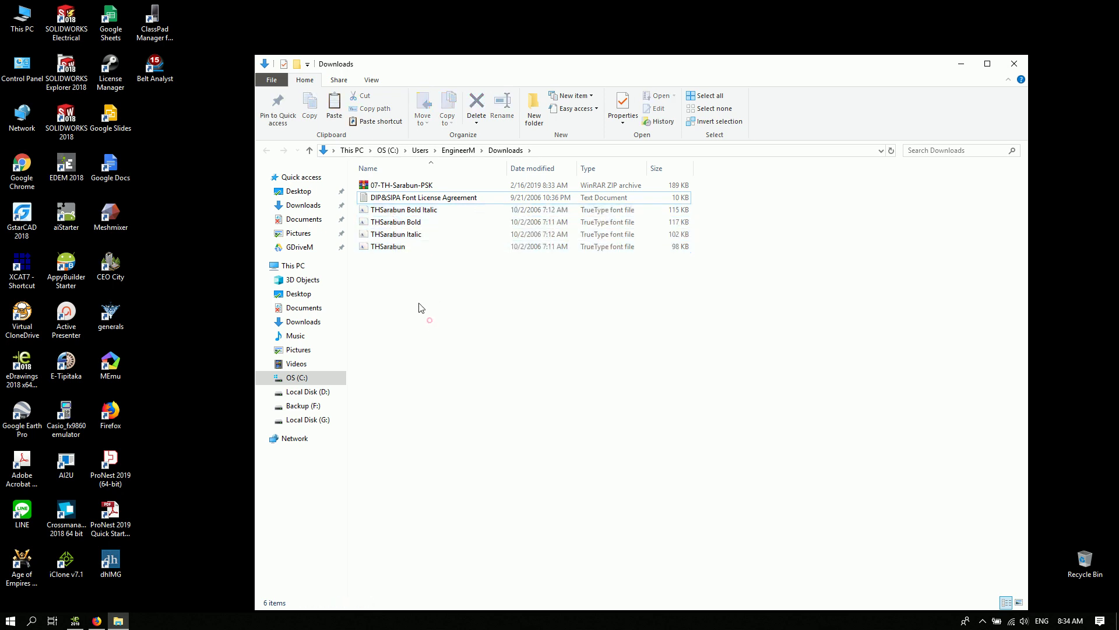
Open the C:\Windows\Fonts folder.
click(286, 266)
double_click(402, 274)
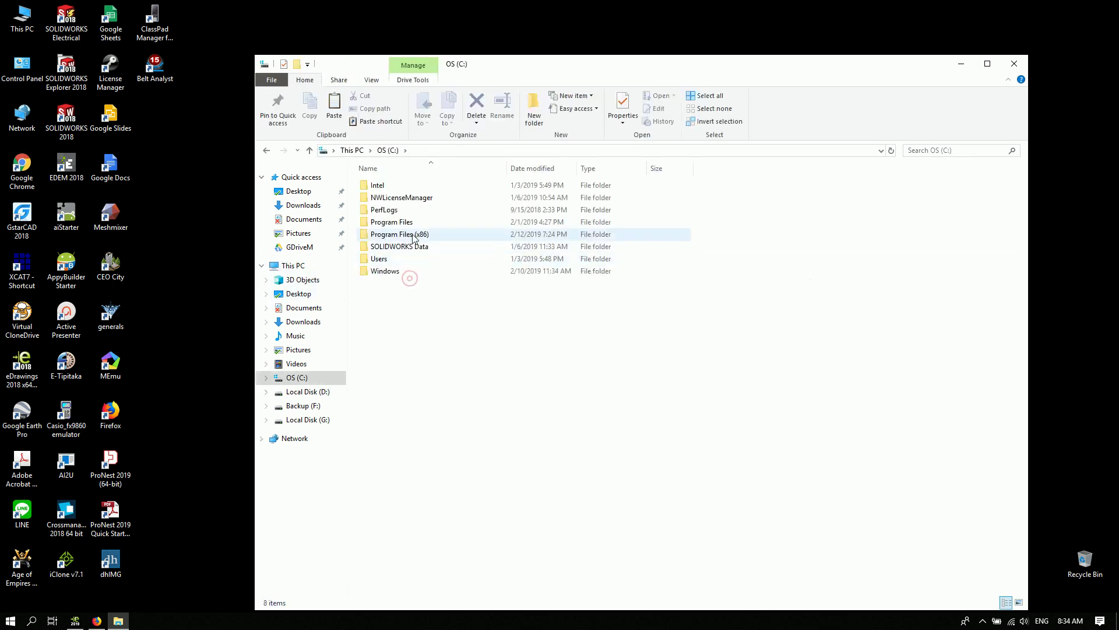
click(403, 272)
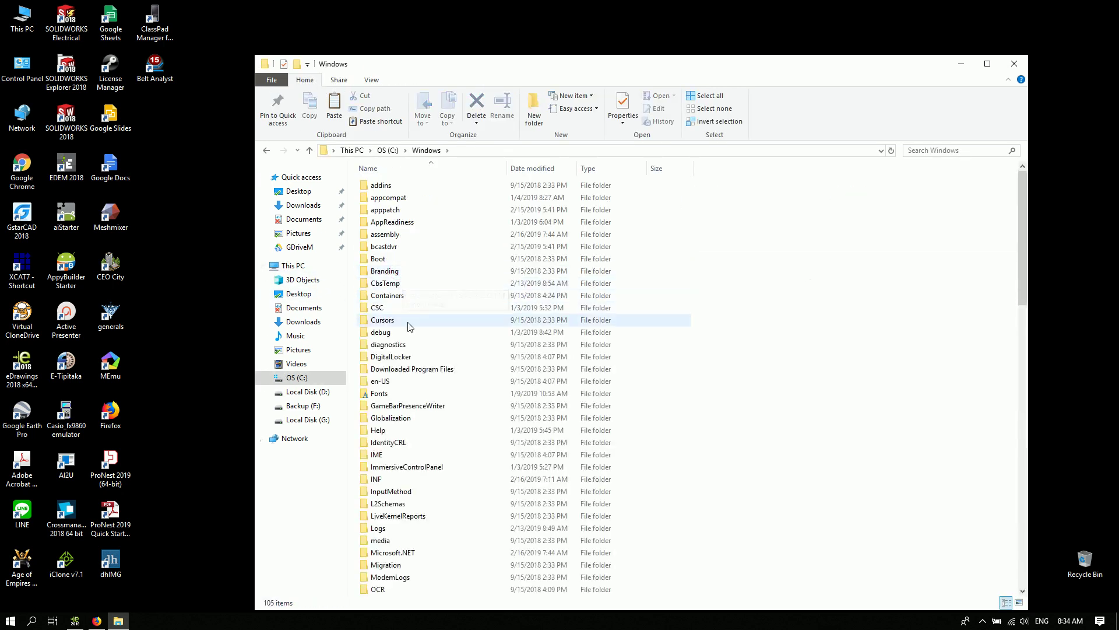
click(401, 394)
double_click(402, 395)
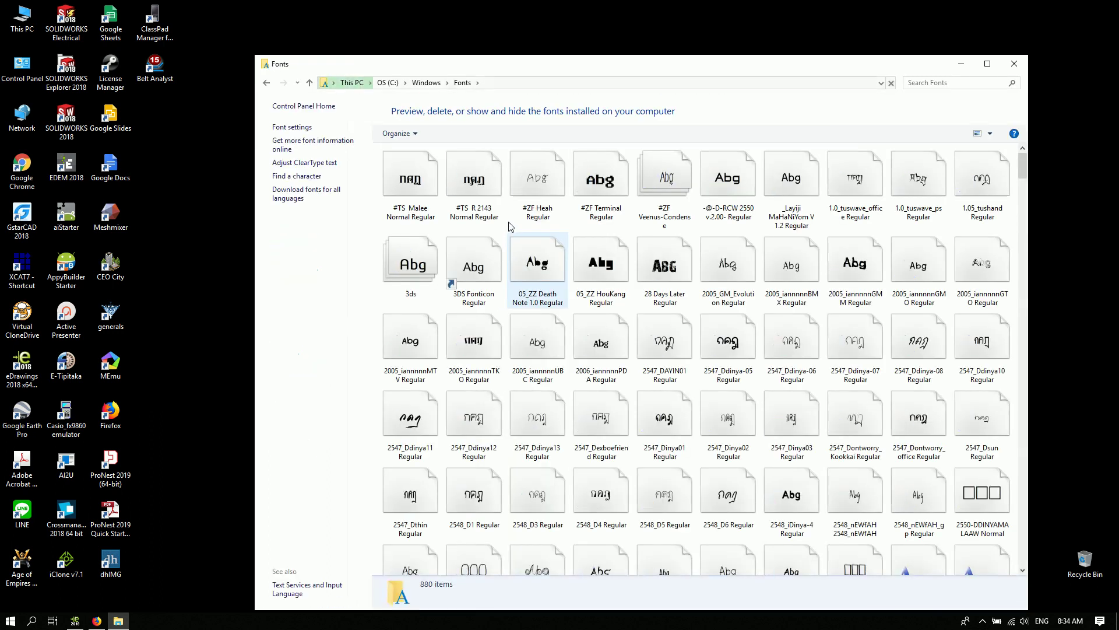
Install the TH SarabunPSK fonts, replacing all existing copies, and close the window.
click(510, 221)
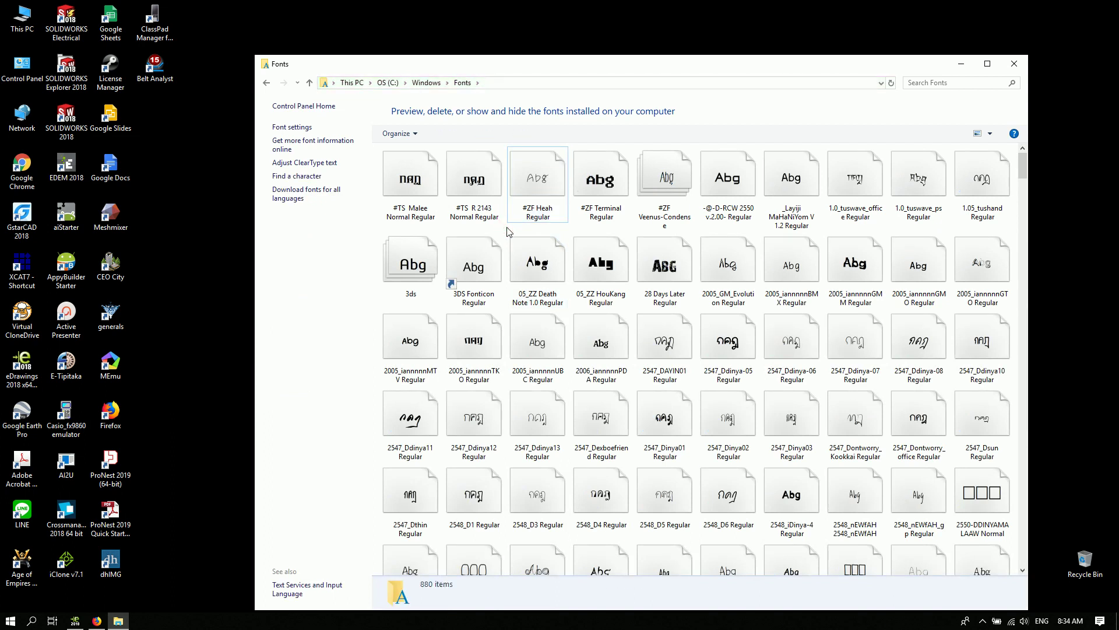
click(463, 326)
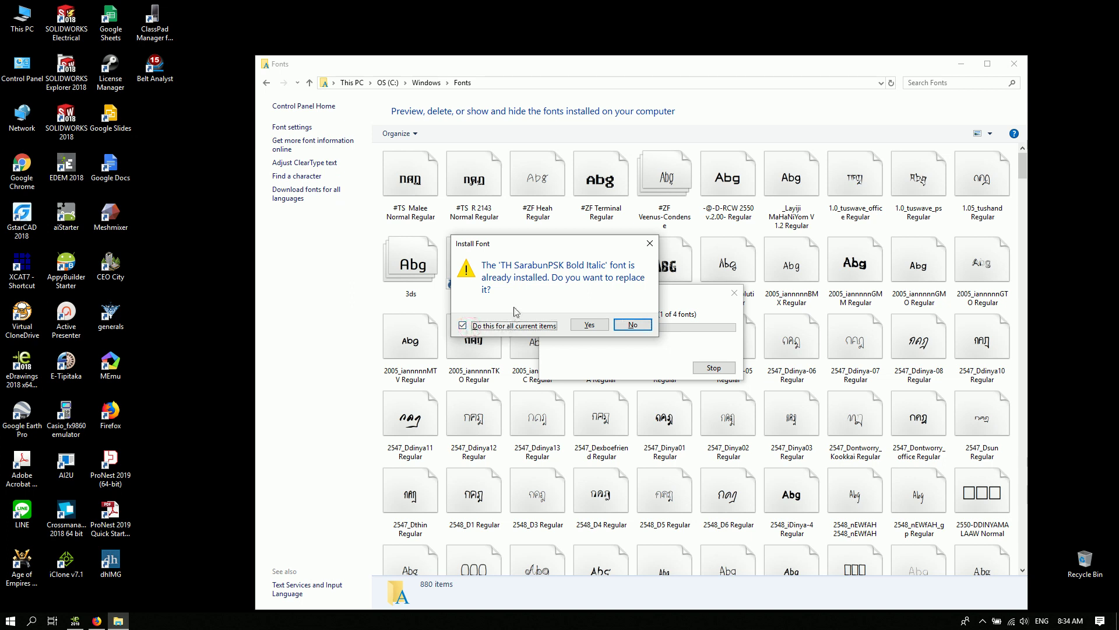
click(590, 325)
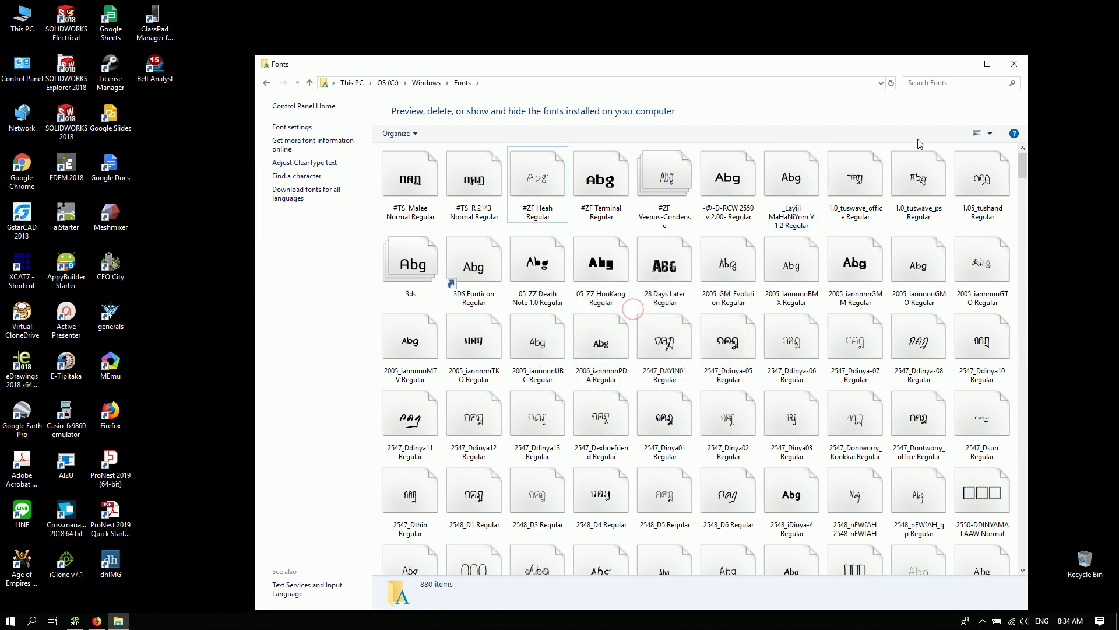
click(1015, 63)
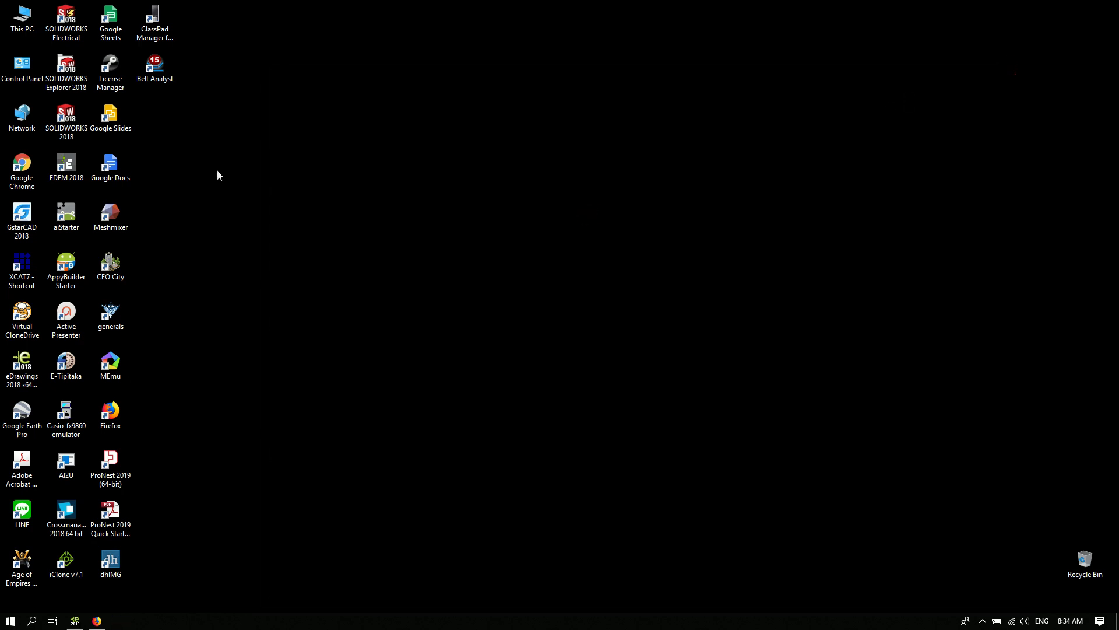
Launch SOLIDWORKS 2018 and create a new drawing, Draw1, from the Tutorial template.
double_click(75, 132)
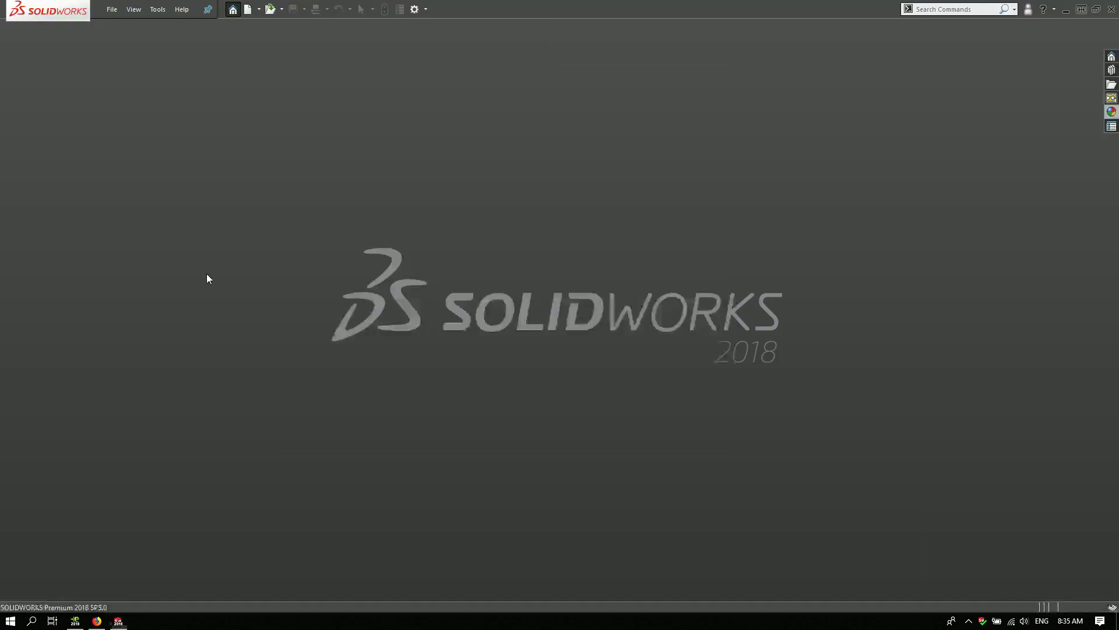
click(207, 274)
click(248, 14)
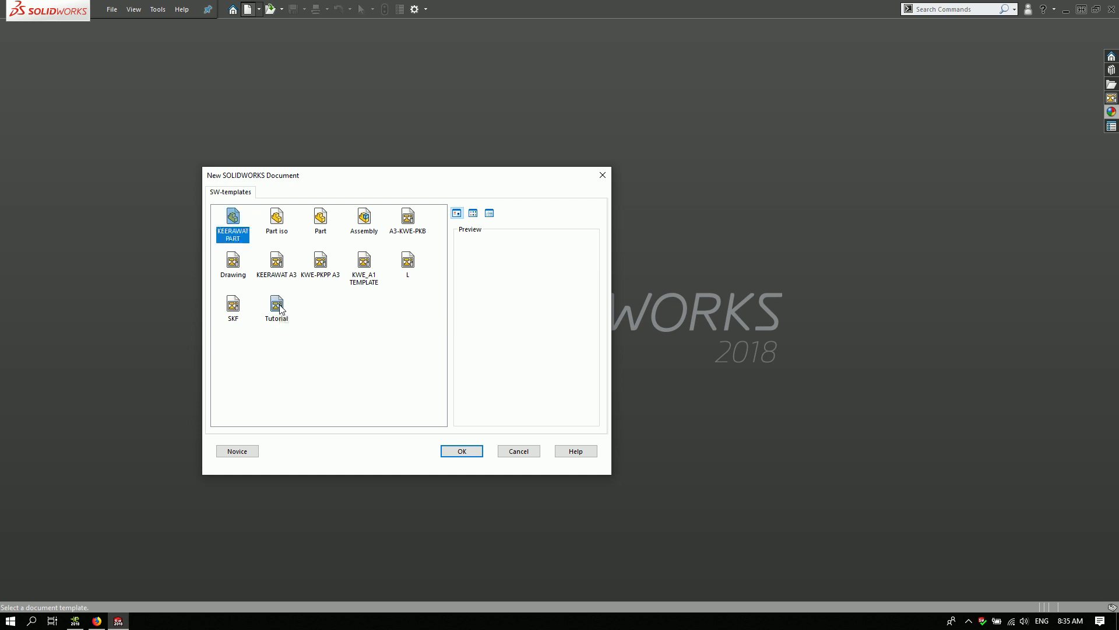
click(282, 311)
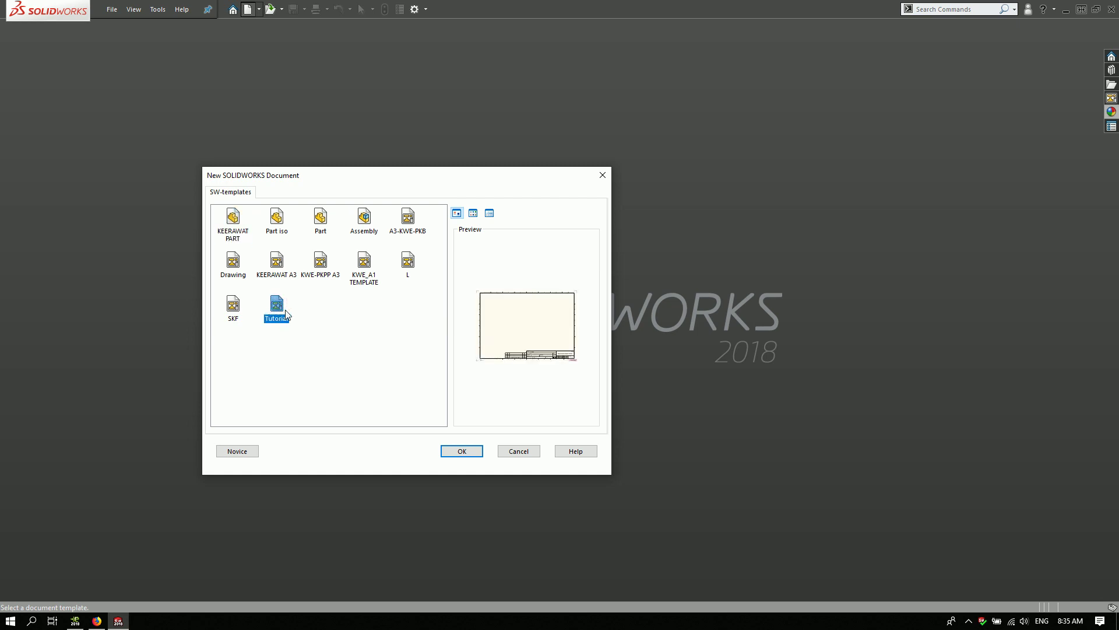
click(468, 452)
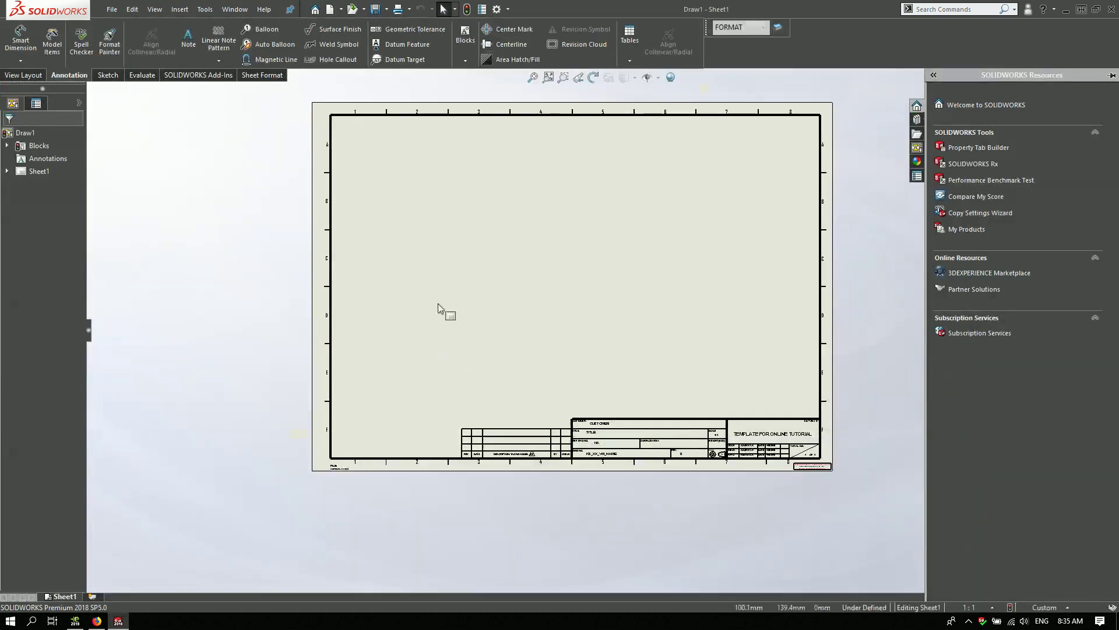
click(709, 197)
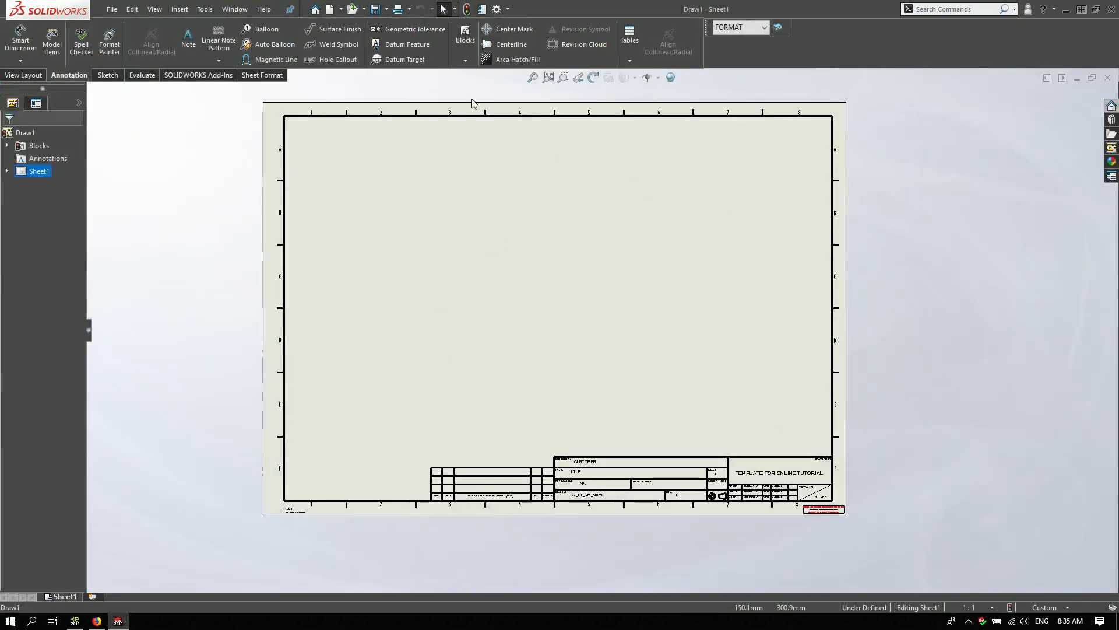
Show the Document Properties Annotations page and its Browallia New font chooser.
click(495, 9)
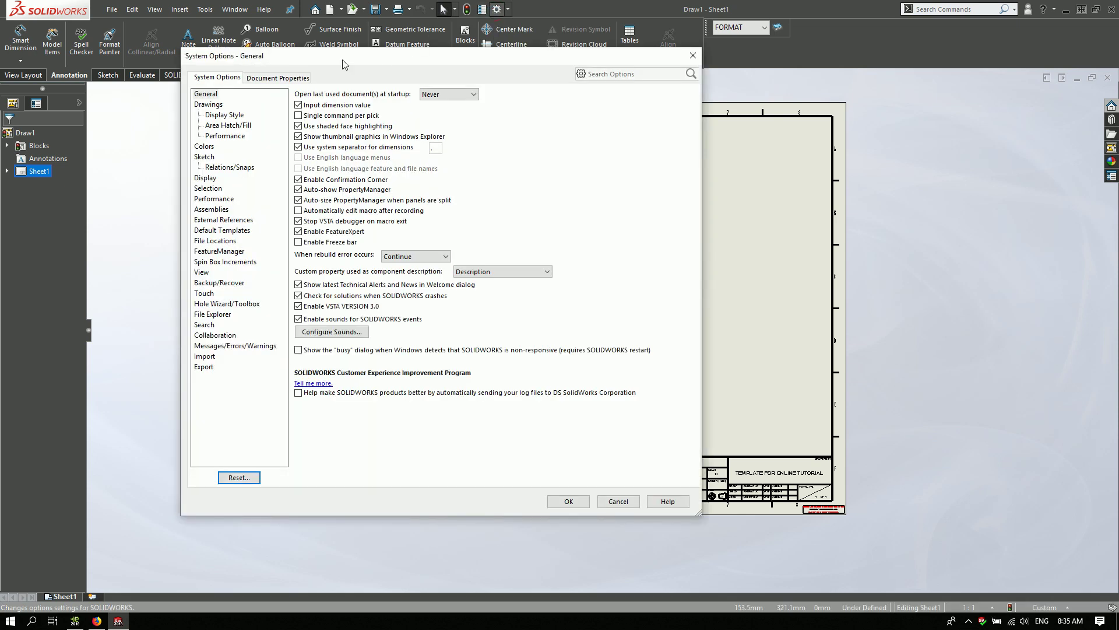
click(271, 79)
mouse_move(290, 61)
mouse_down()
mouse_move(483, 123)
mouse_move(551, 121)
mouse_up()
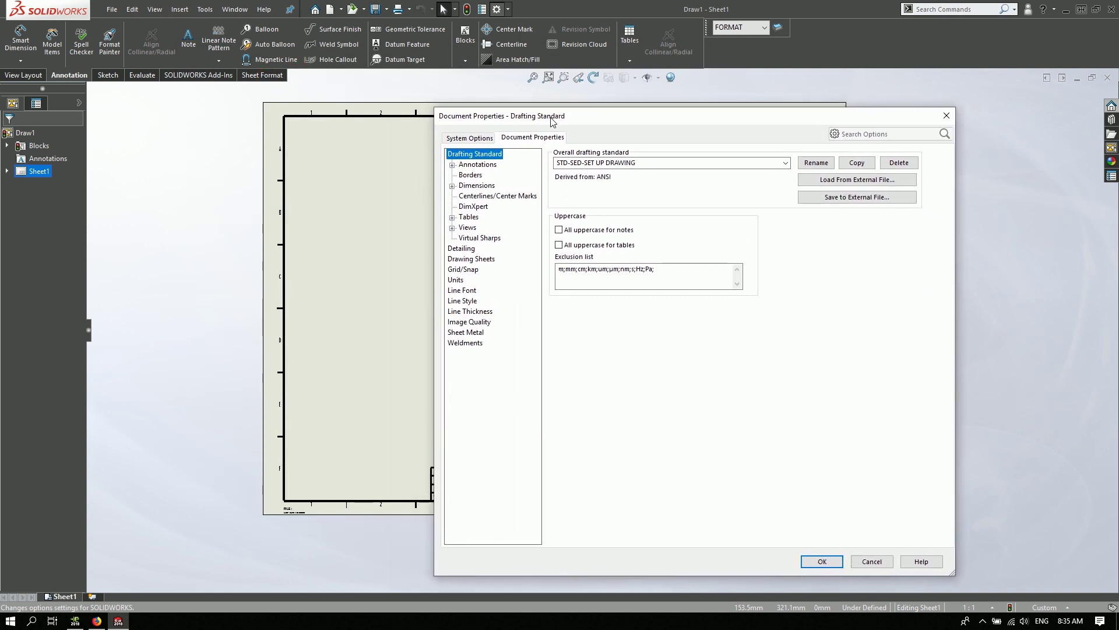
drag(550, 121, 555, 89)
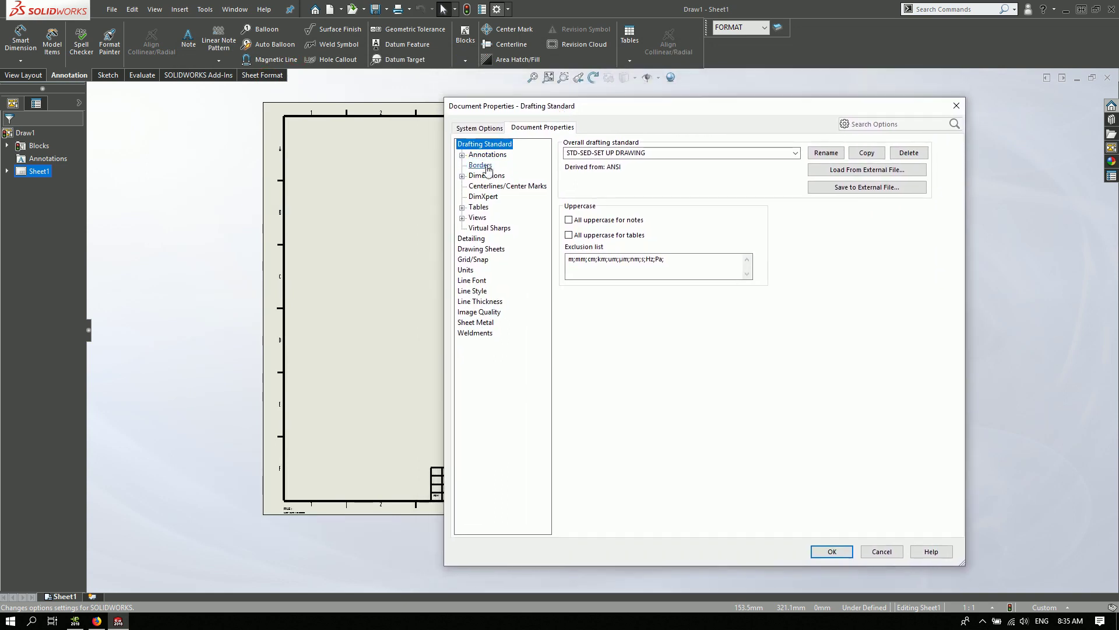
click(489, 156)
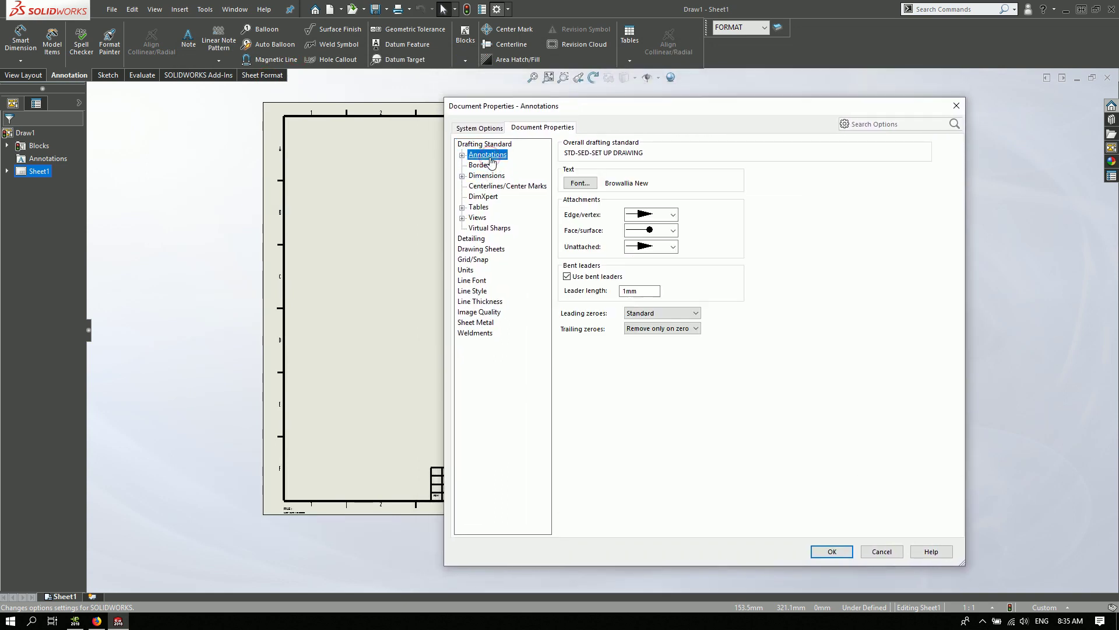
click(578, 184)
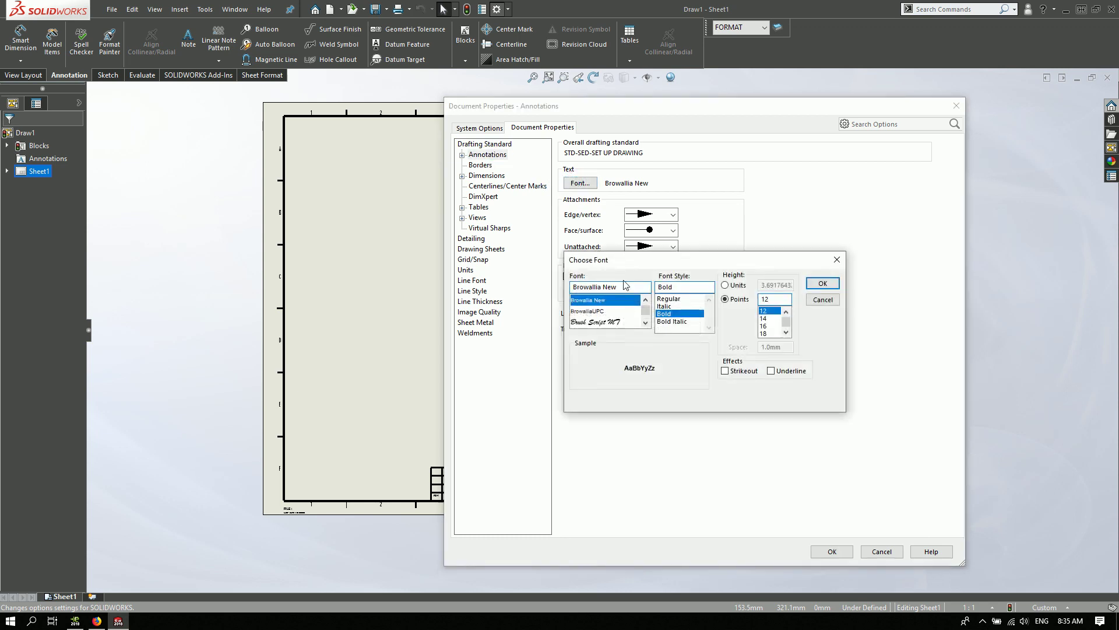
Set the annotation font to TH SarabunPSK, Bold, 16 points.
click(624, 288)
text(S)
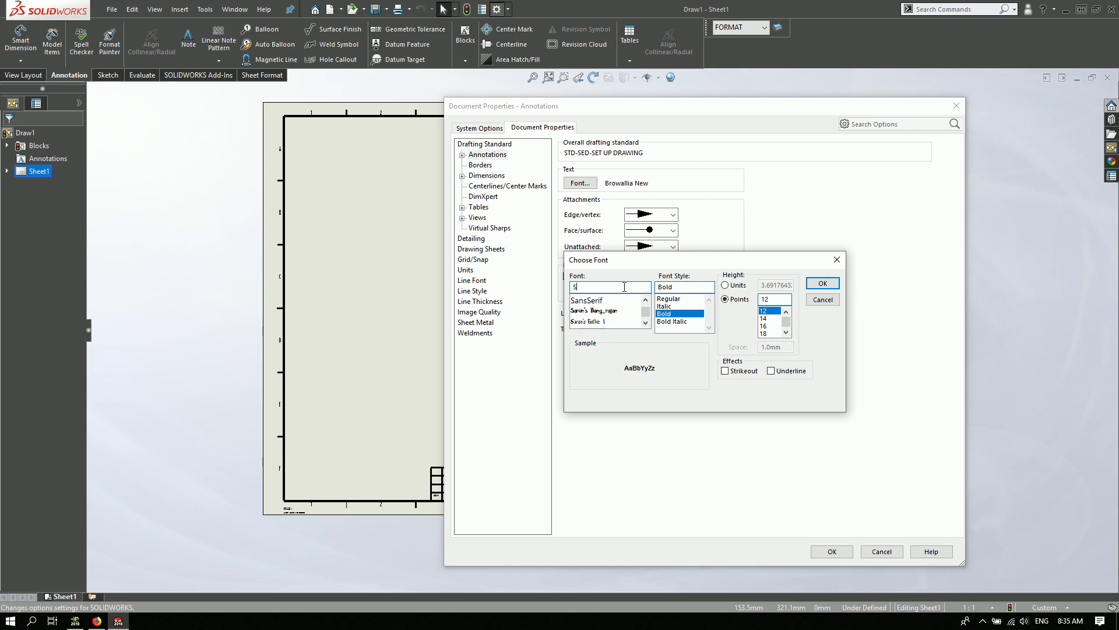
text(arabun)
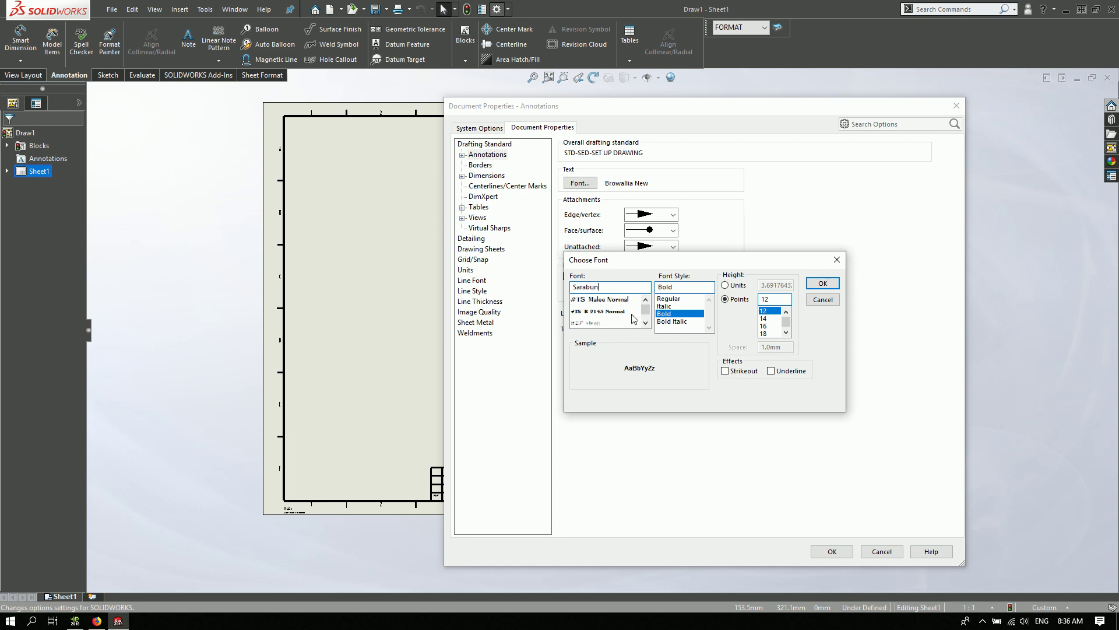
double_click(623, 288)
text(PSK)
drag(713, 267, 698, 191)
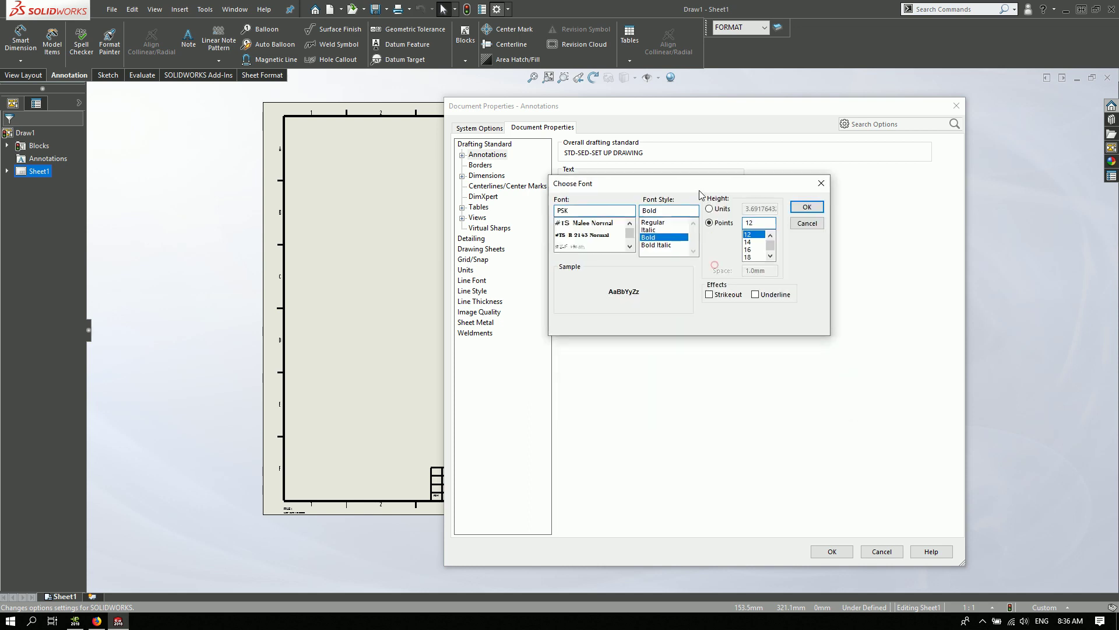
scroll(609, 239, up, 5)
scroll(609, 239, down, 3)
scroll(609, 239, down, 3)
double_click(595, 210)
text(TH)
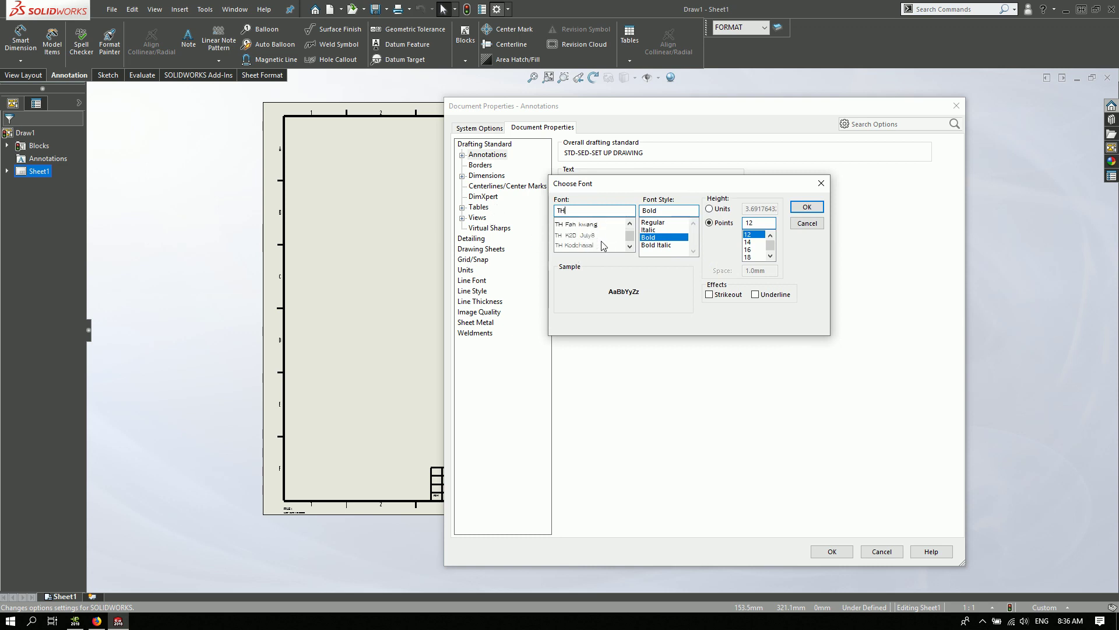
scroll(603, 245, down, 3)
scroll(602, 244, up, 1)
click(593, 237)
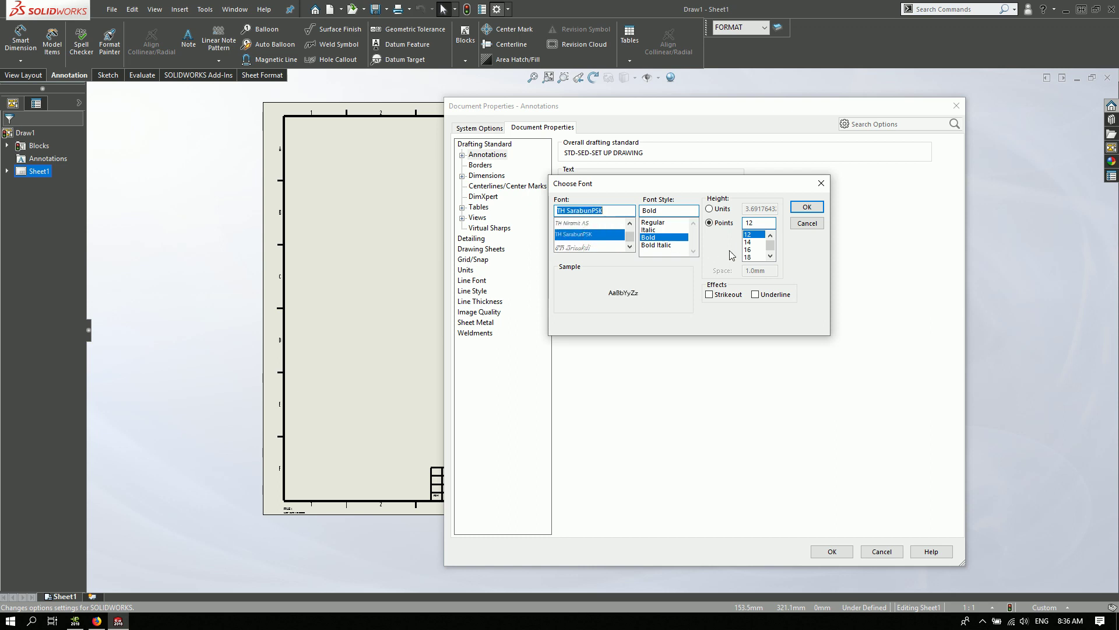
click(755, 251)
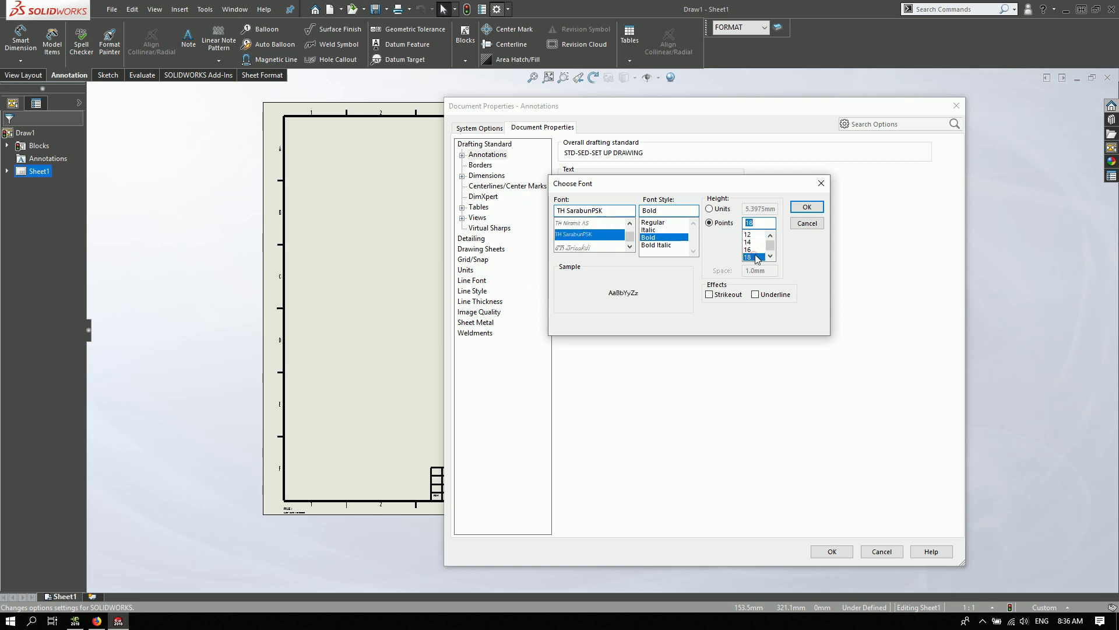
drag(698, 185, 732, 322)
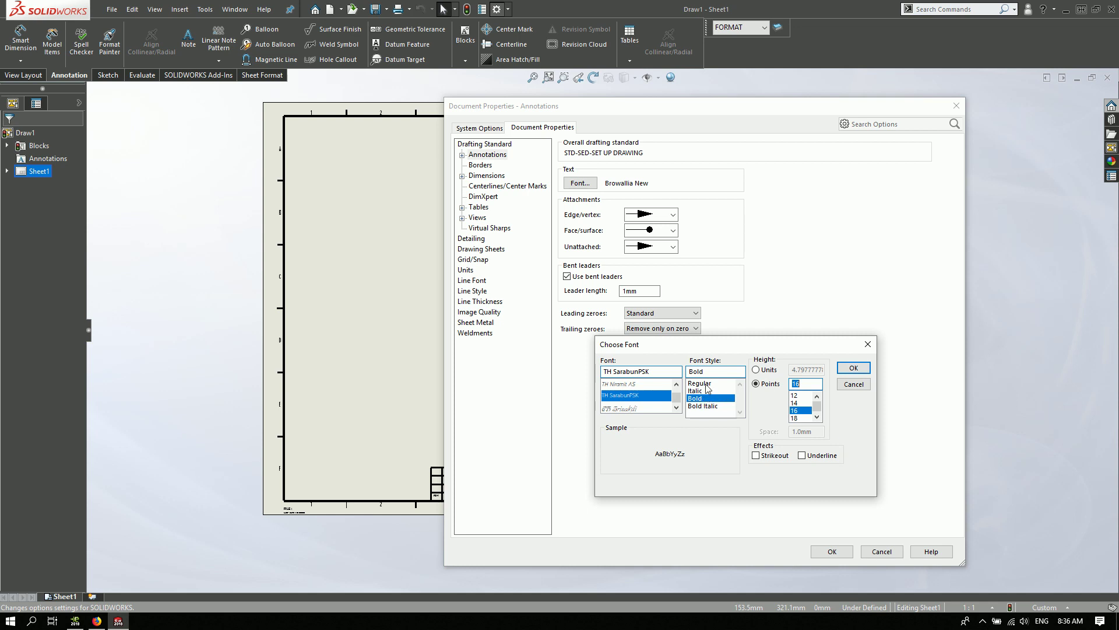
click(852, 368)
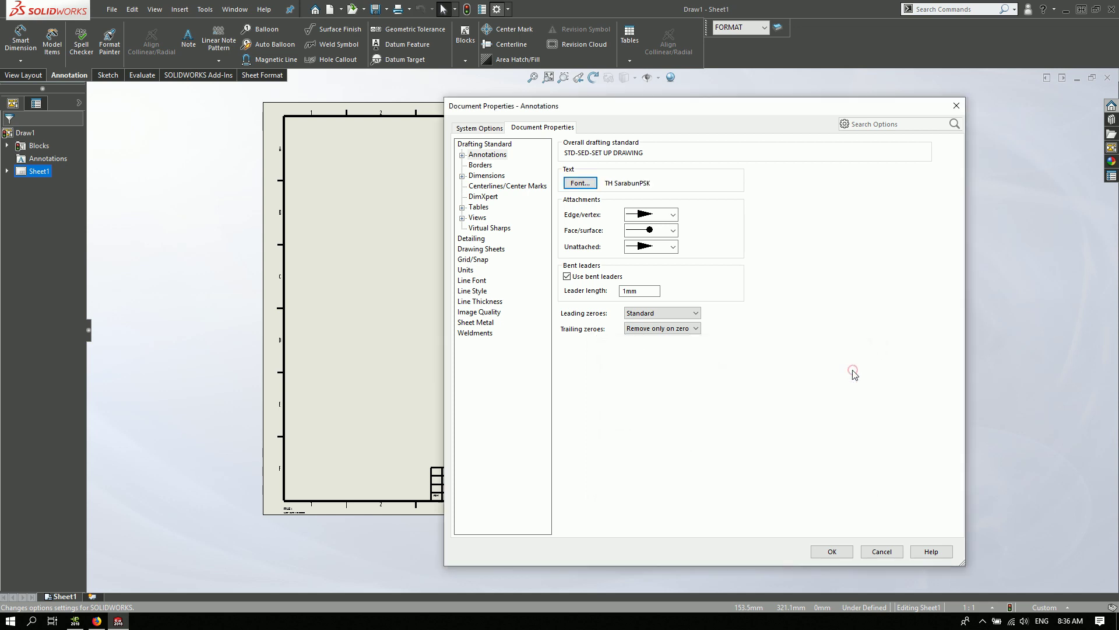
Look through the Balloons, Datums, Location Label and Notes pages, then show Dimensions.
click(461, 155)
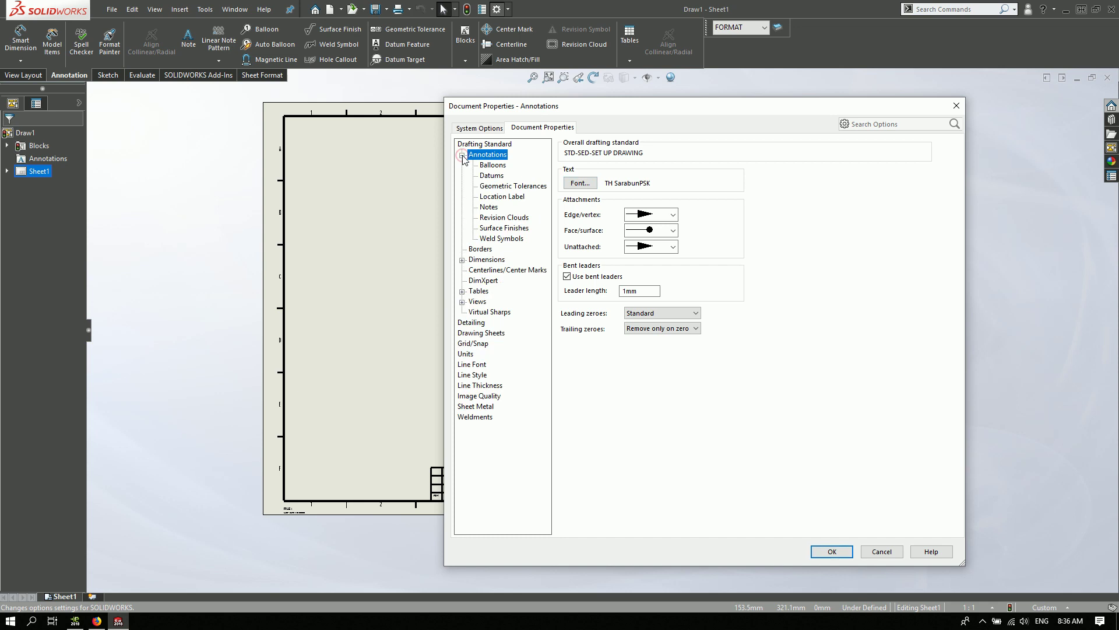
click(493, 166)
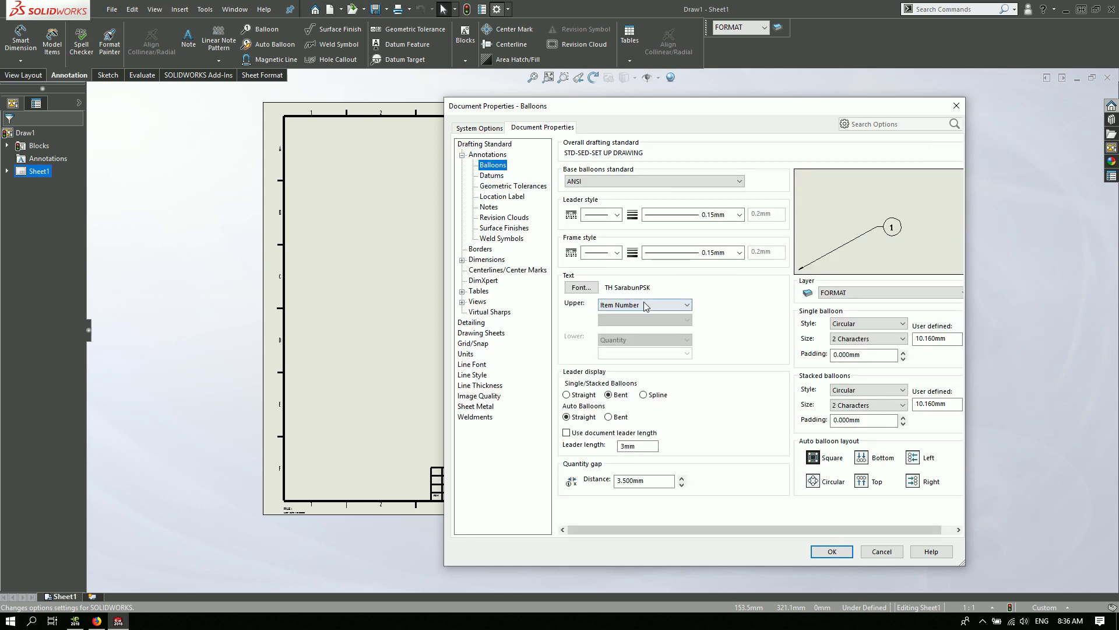
click(494, 177)
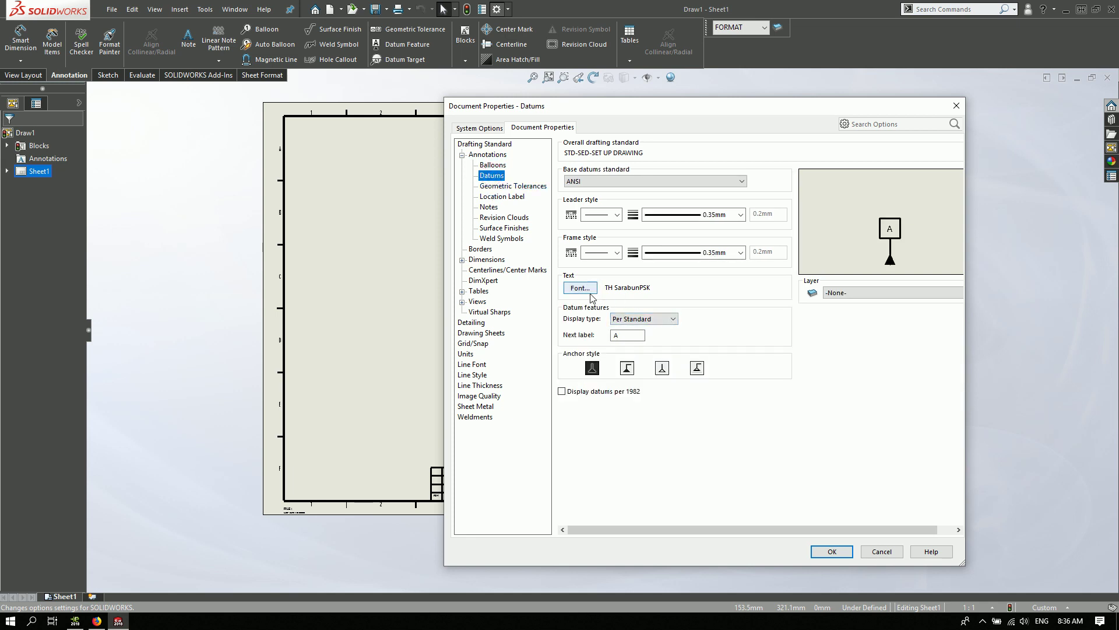
click(495, 186)
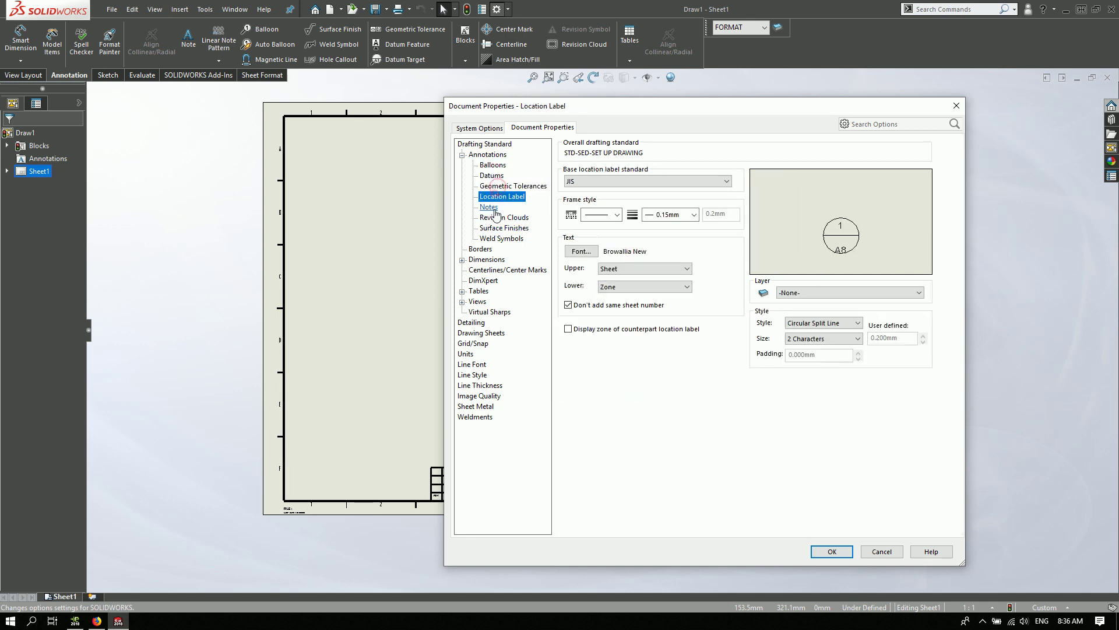
click(489, 207)
click(497, 197)
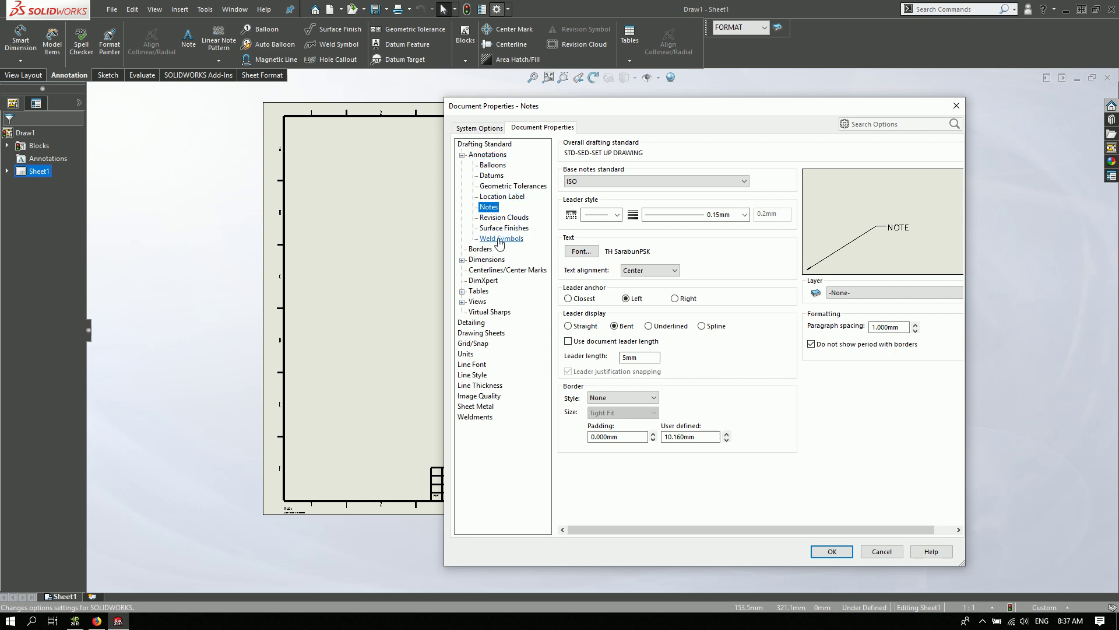
click(487, 260)
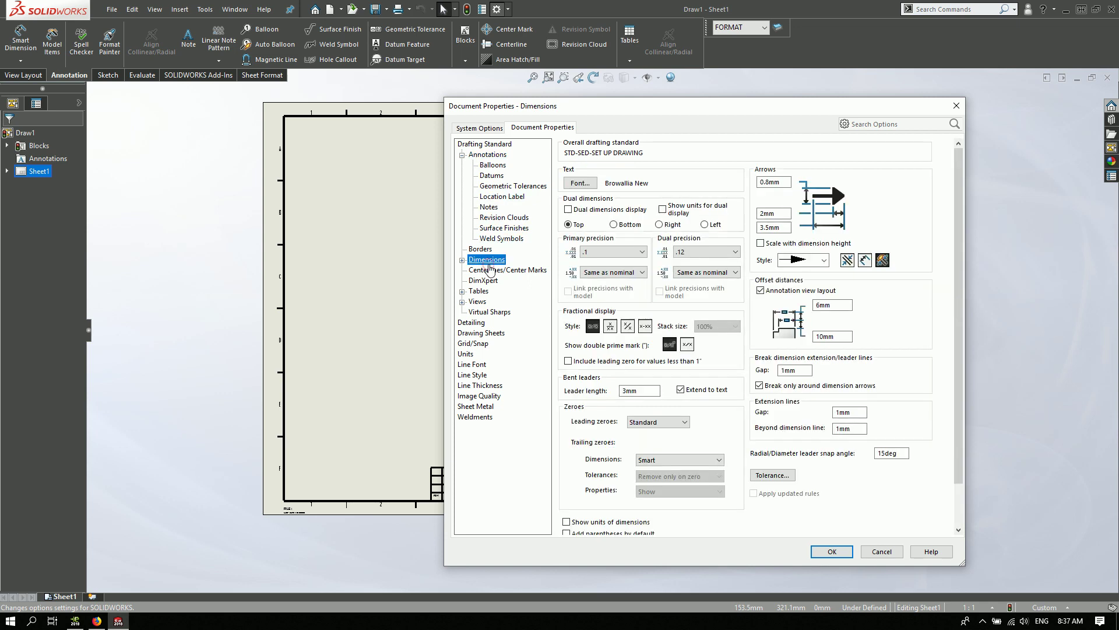
Set the dimension text font to TH SarabunPSK at 14 points.
click(581, 183)
double_click(627, 288)
text(TH)
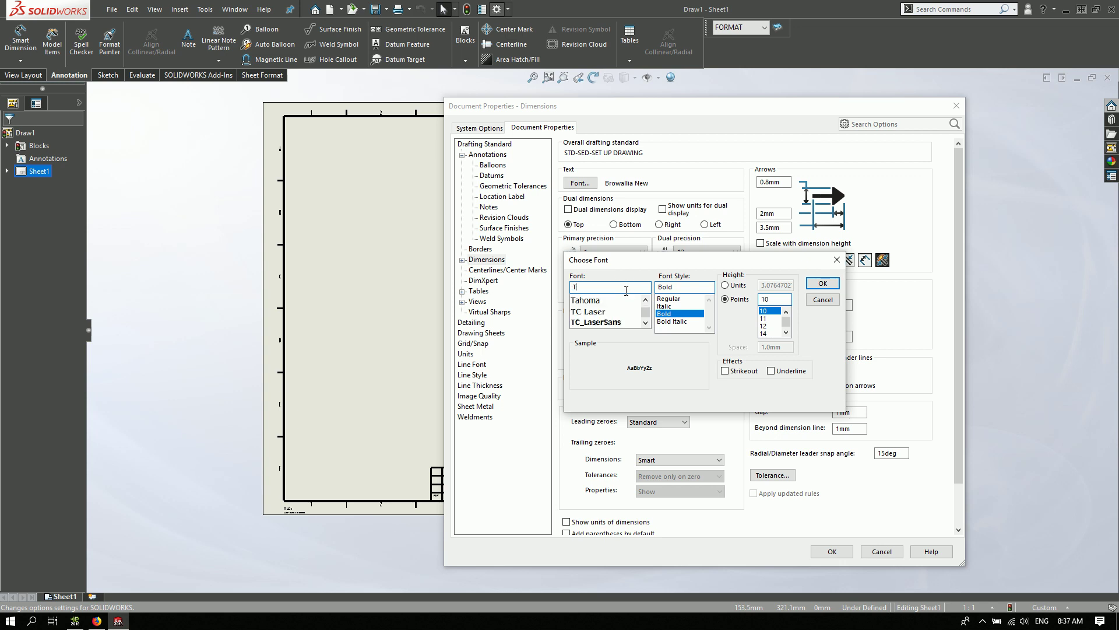
scroll(613, 320, down, 2)
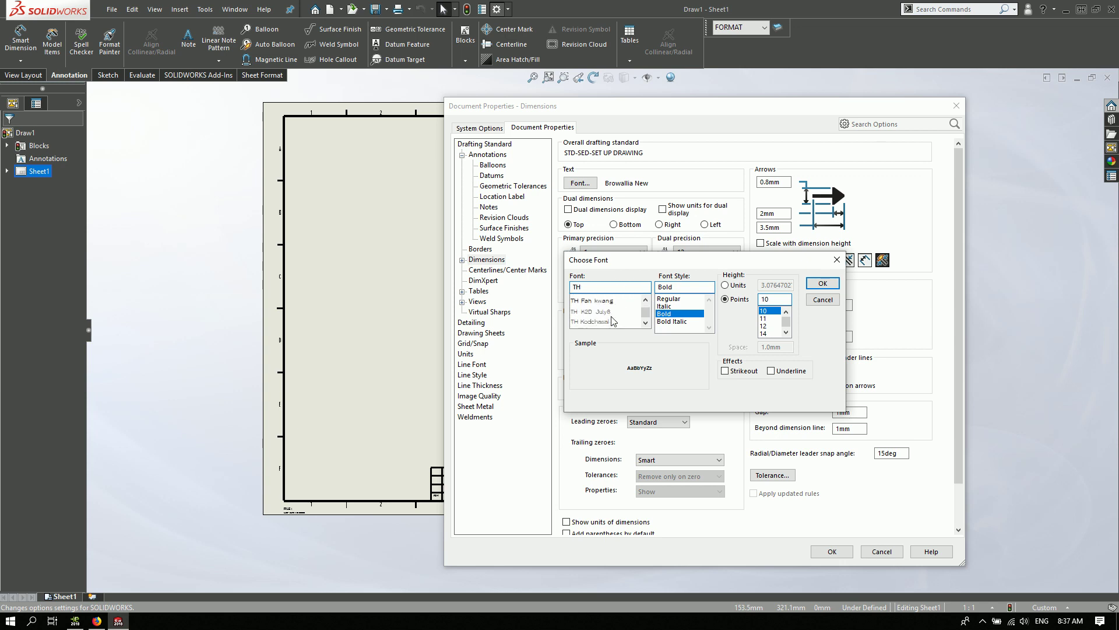
scroll(612, 320, down, 1)
scroll(613, 321, up, 1)
scroll(612, 321, down, 1)
scroll(613, 321, down, 2)
scroll(612, 321, down, 1)
scroll(611, 319, down, 1)
click(606, 310)
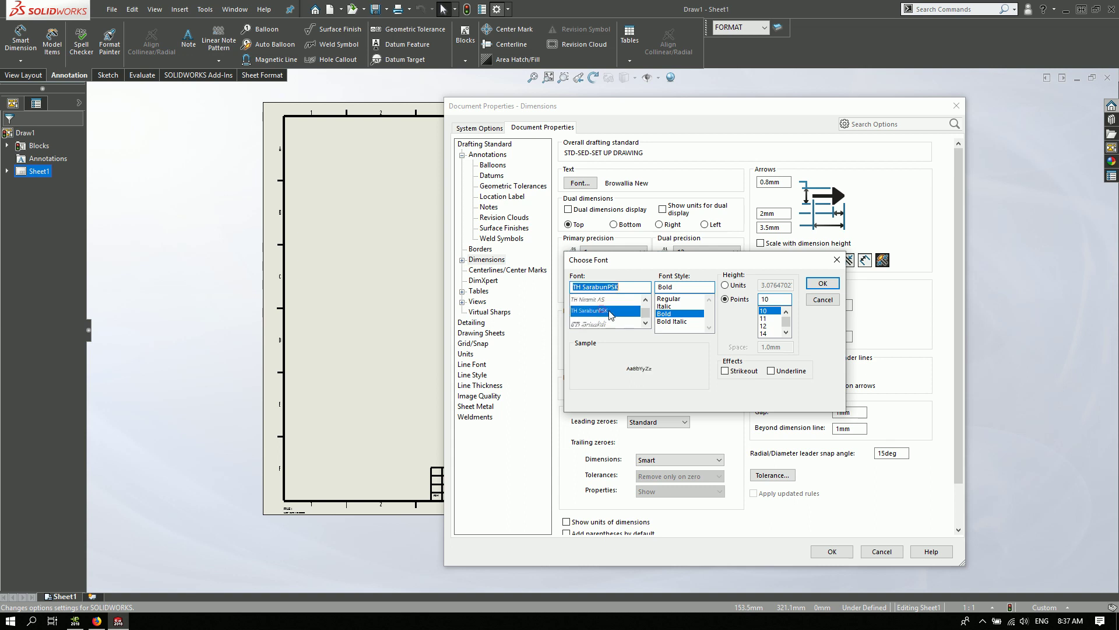
click(766, 326)
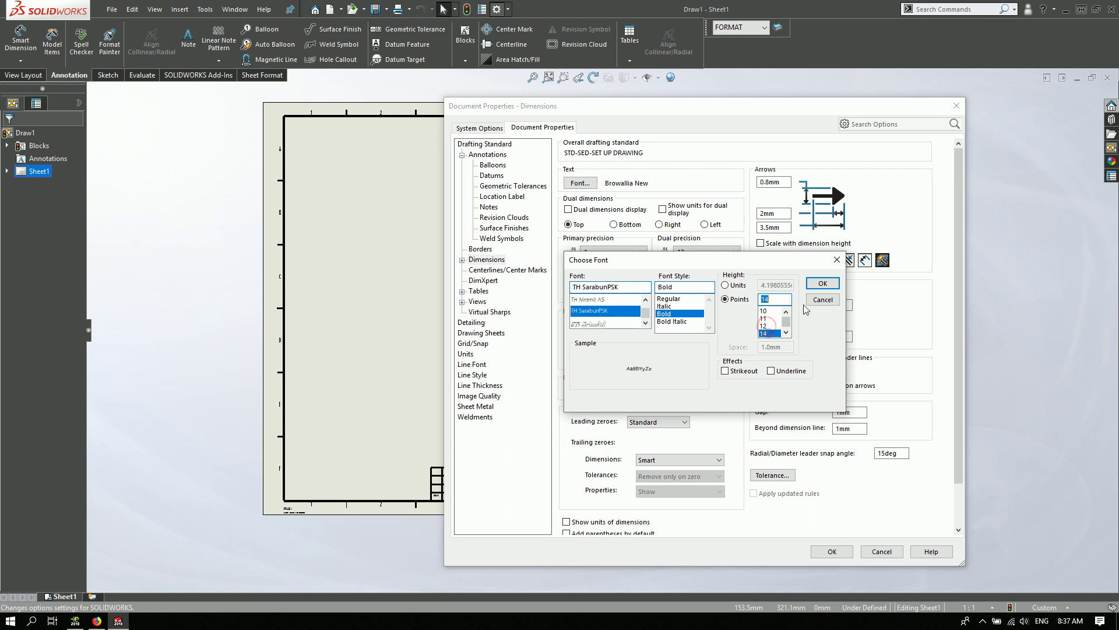
scroll(783, 326, down, 1)
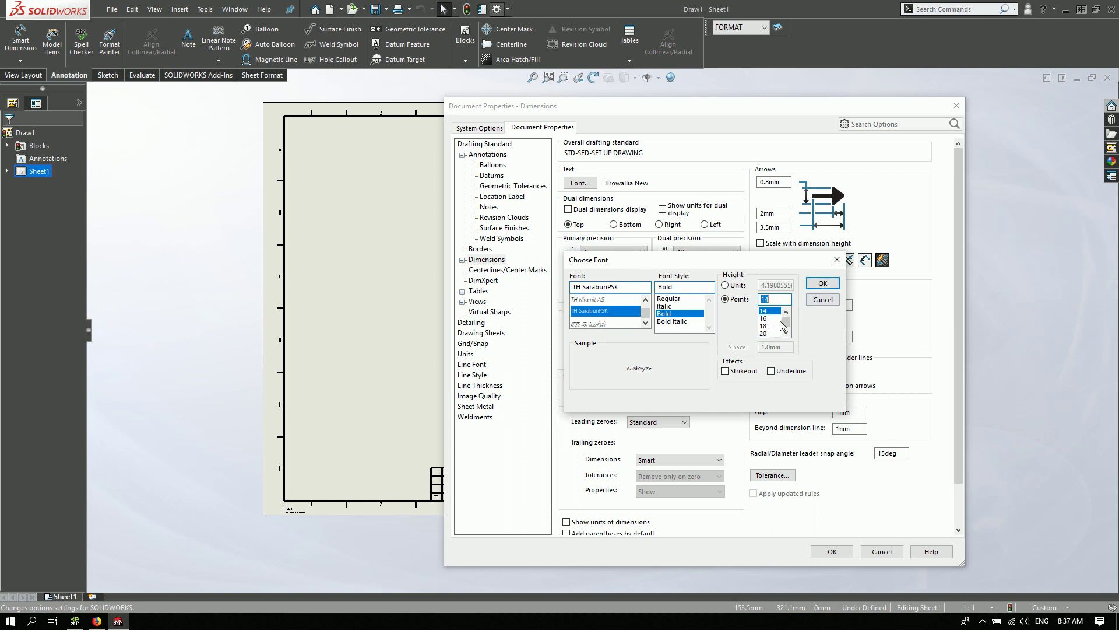
click(822, 284)
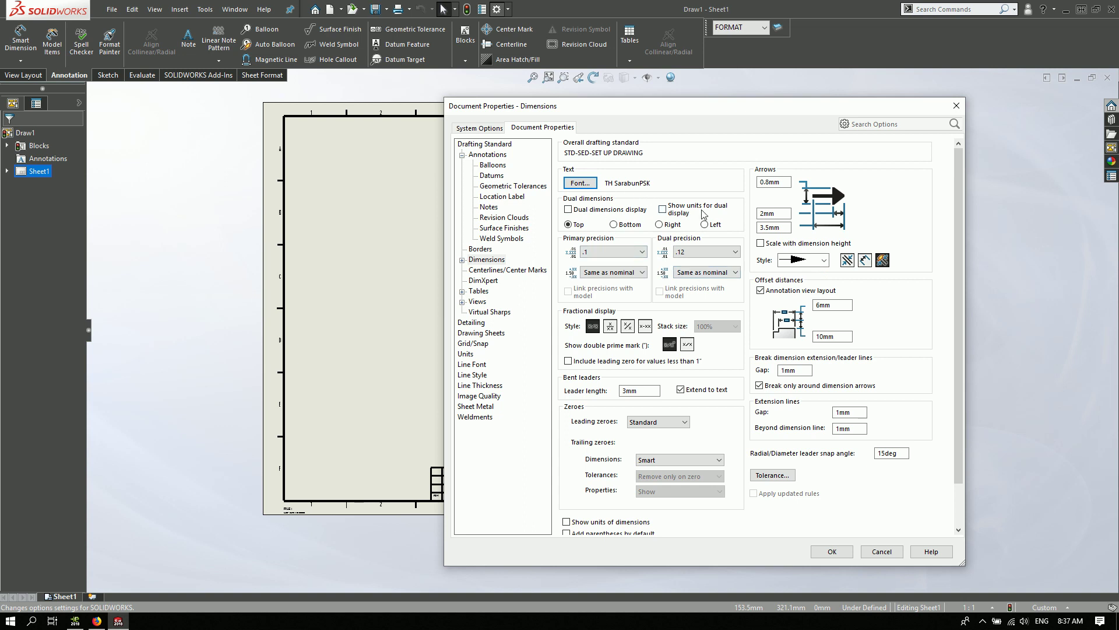
Recheck the dimension font height, keep it in points, and expand Dimensions in the tree.
click(594, 184)
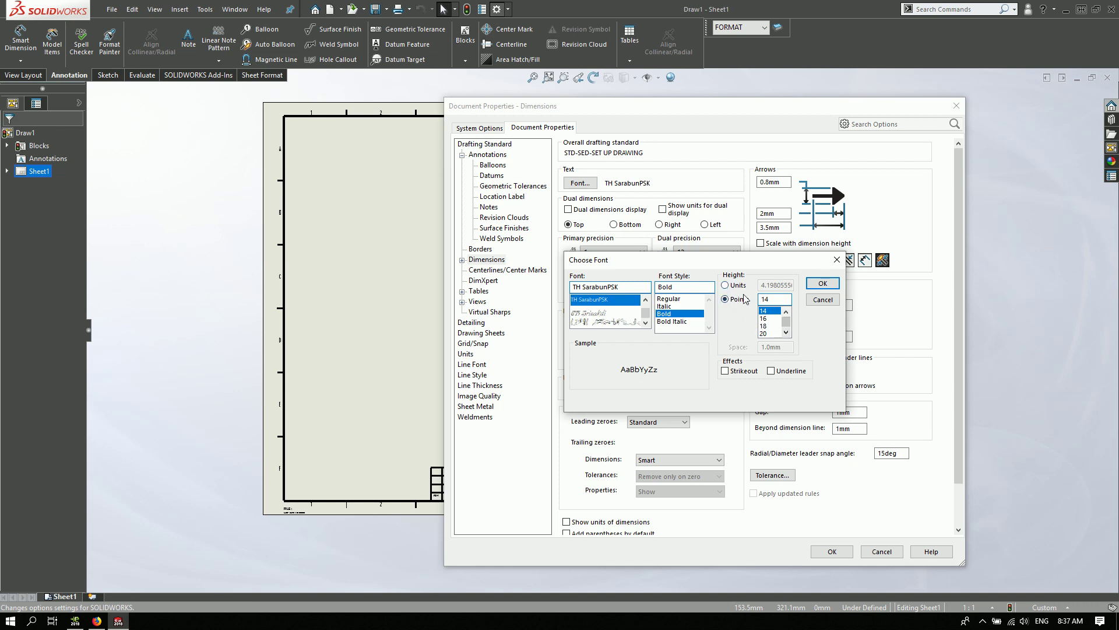
click(726, 285)
click(726, 300)
click(727, 285)
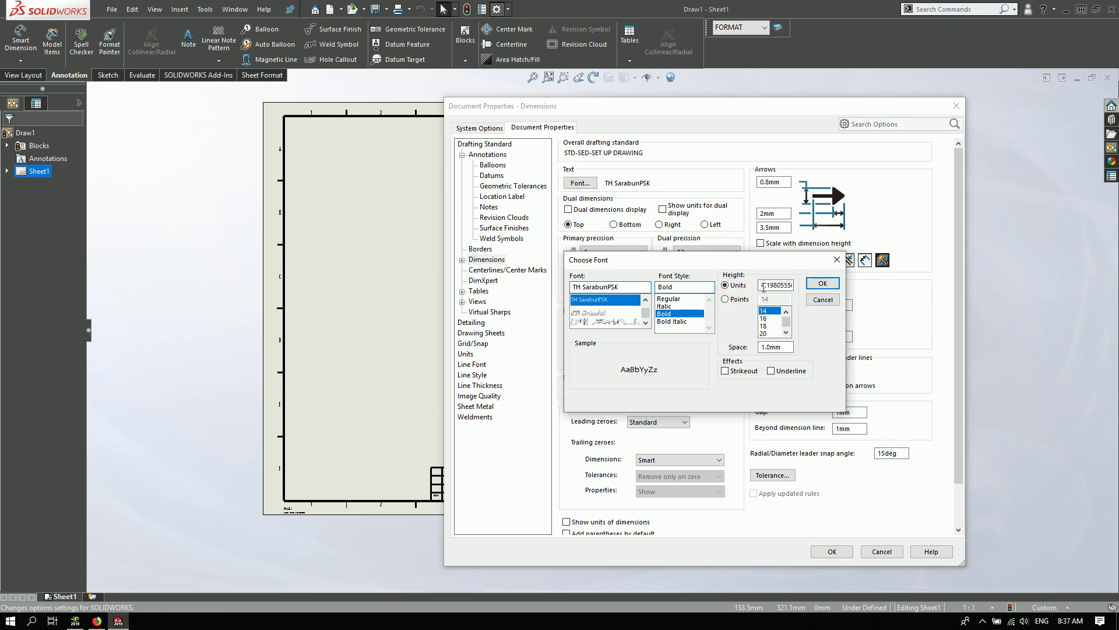
click(726, 299)
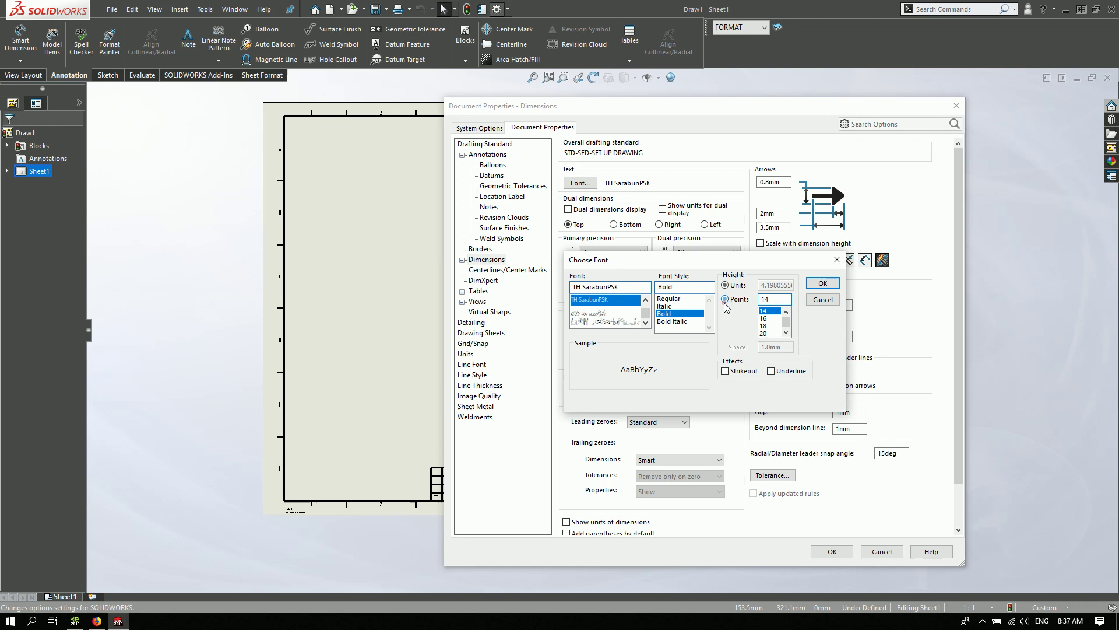
click(822, 283)
click(486, 260)
click(462, 260)
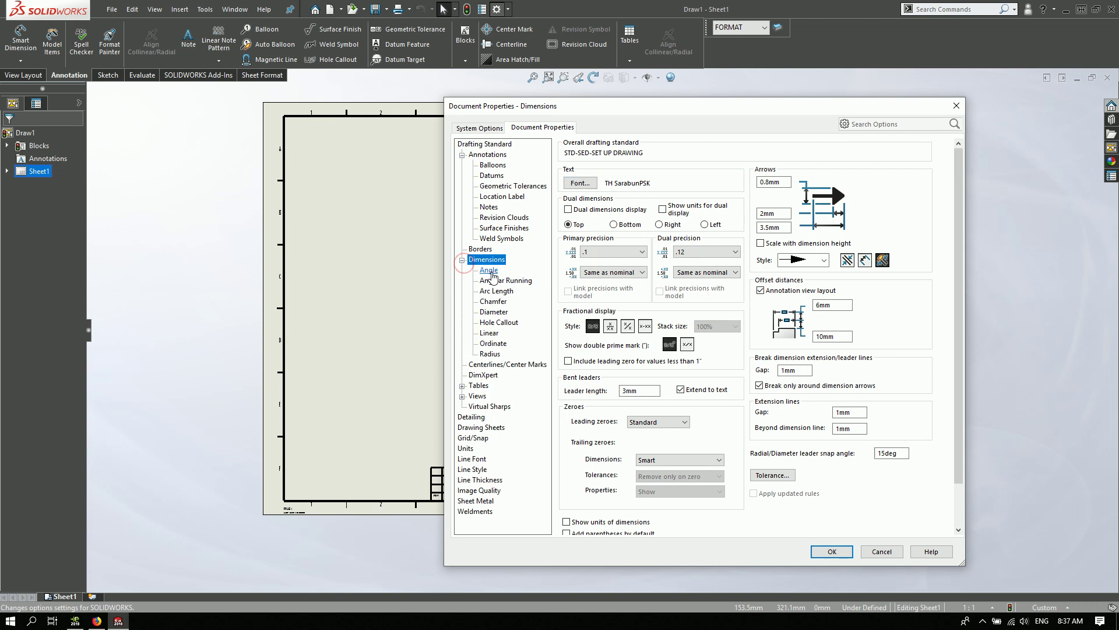
Look through the Angle, Angular Running and Chamfer dimension settings.
click(488, 271)
click(496, 281)
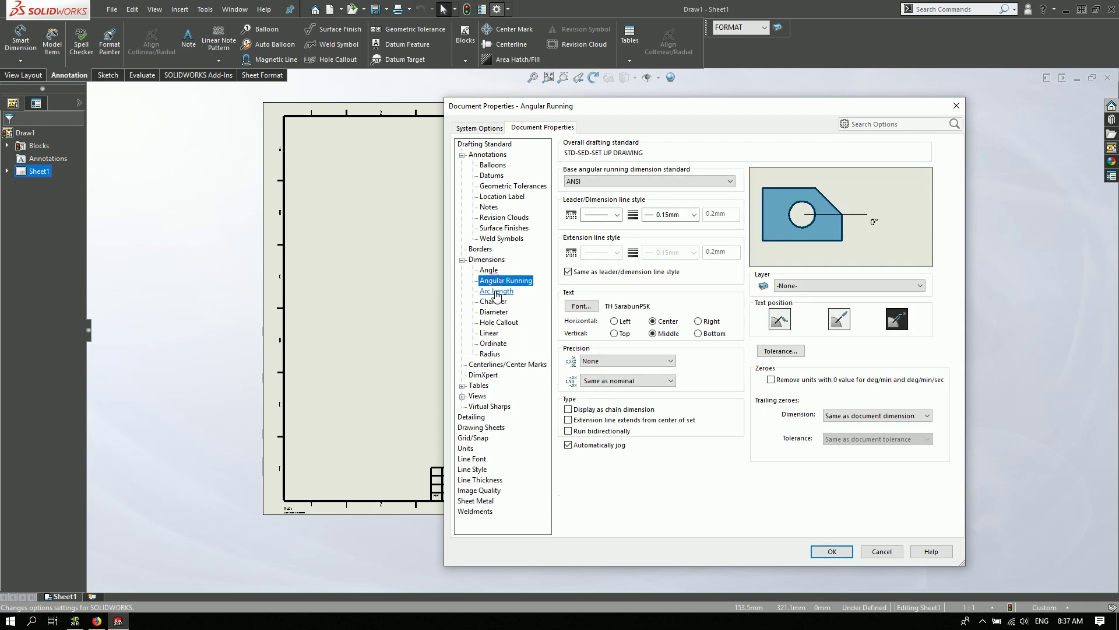
click(493, 302)
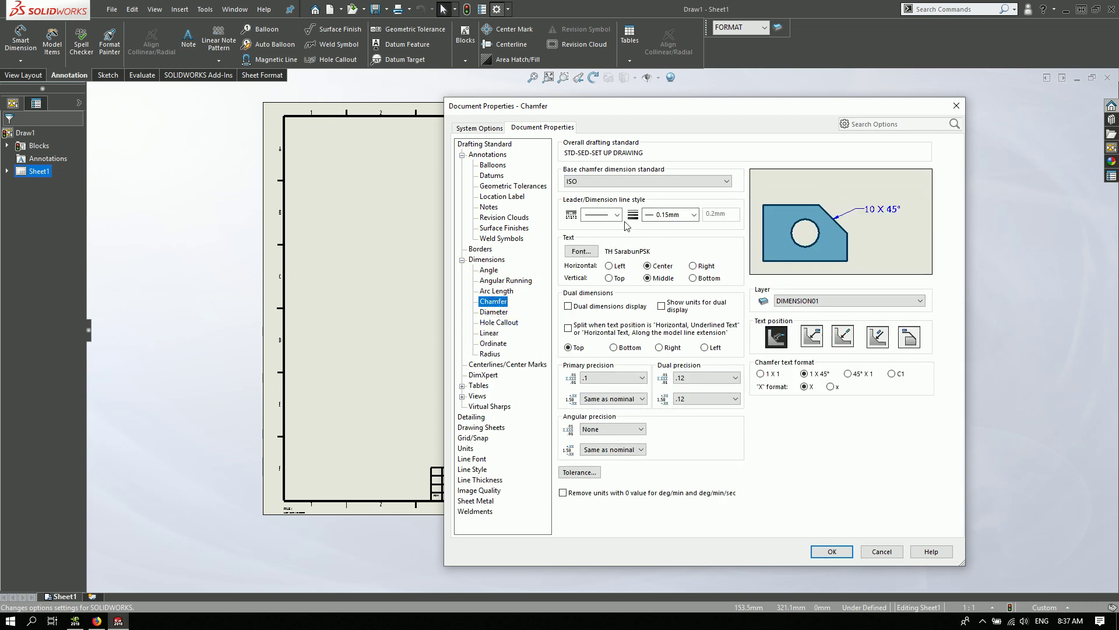
click(484, 260)
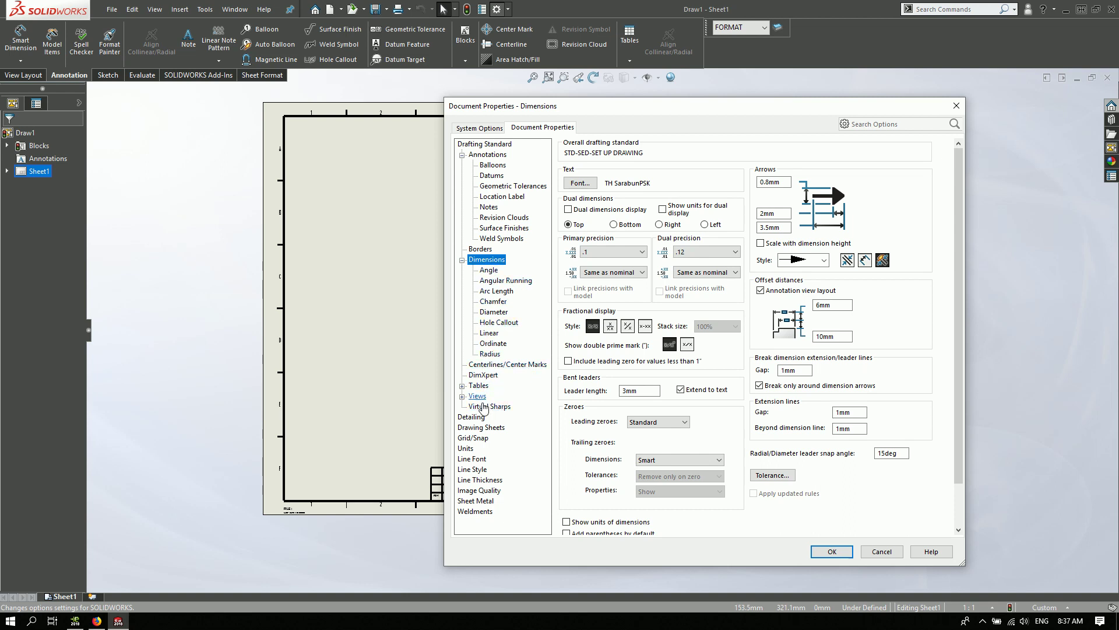
Set the table text font to TH SarabunPSK at 14 points, then show Views.
click(479, 385)
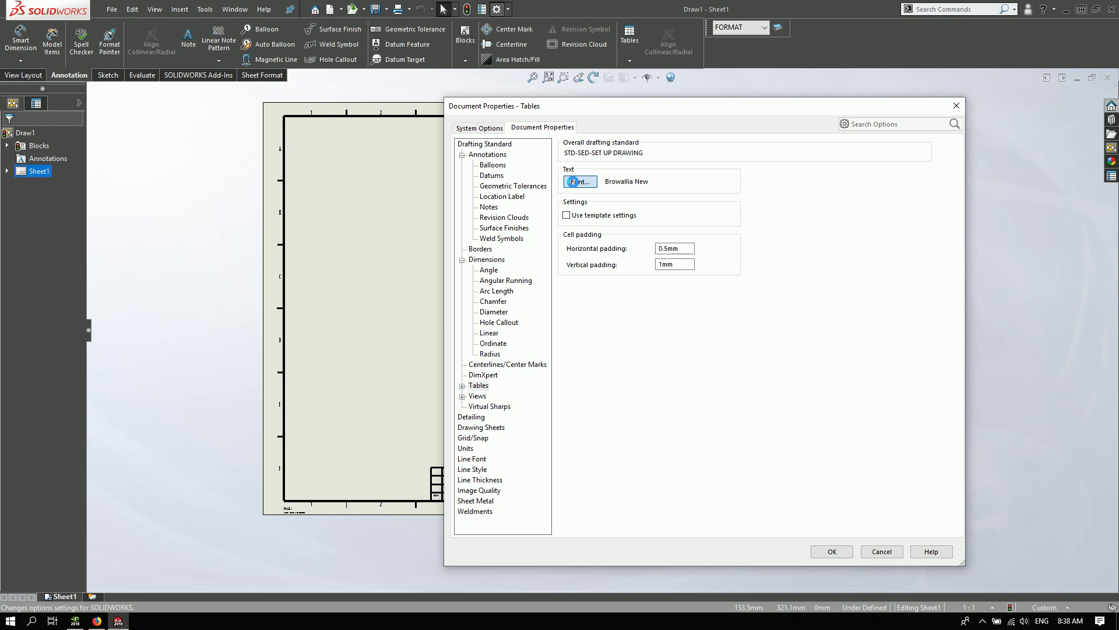
click(580, 182)
click(635, 288)
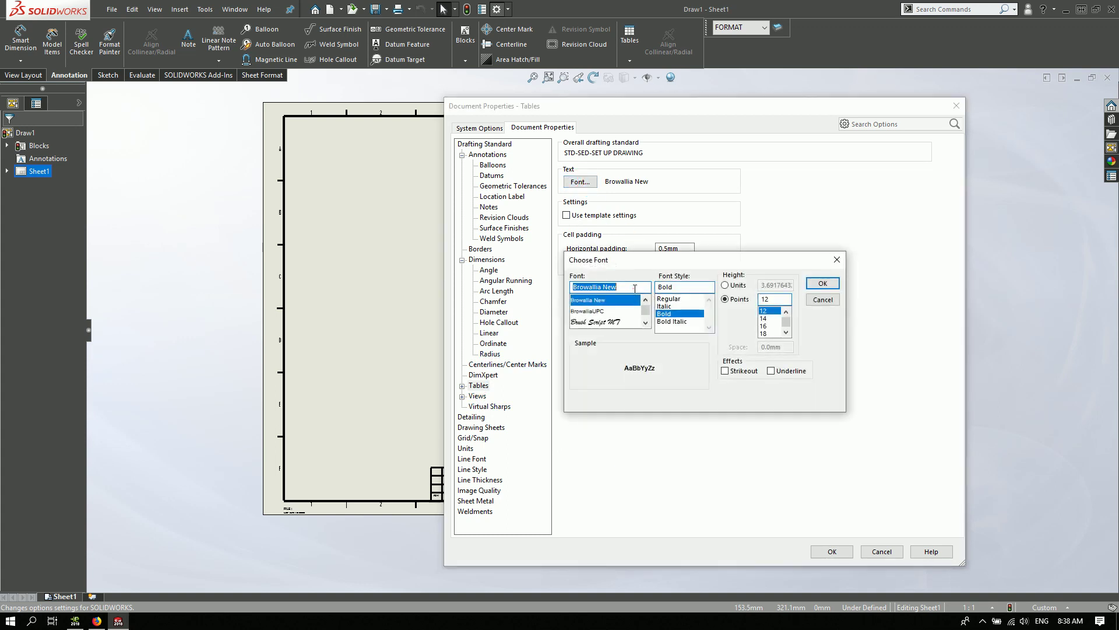
text(TH)
scroll(610, 312, down, 2)
scroll(607, 322, down, 1)
scroll(608, 322, down, 1)
scroll(609, 324, down, 1)
click(635, 314)
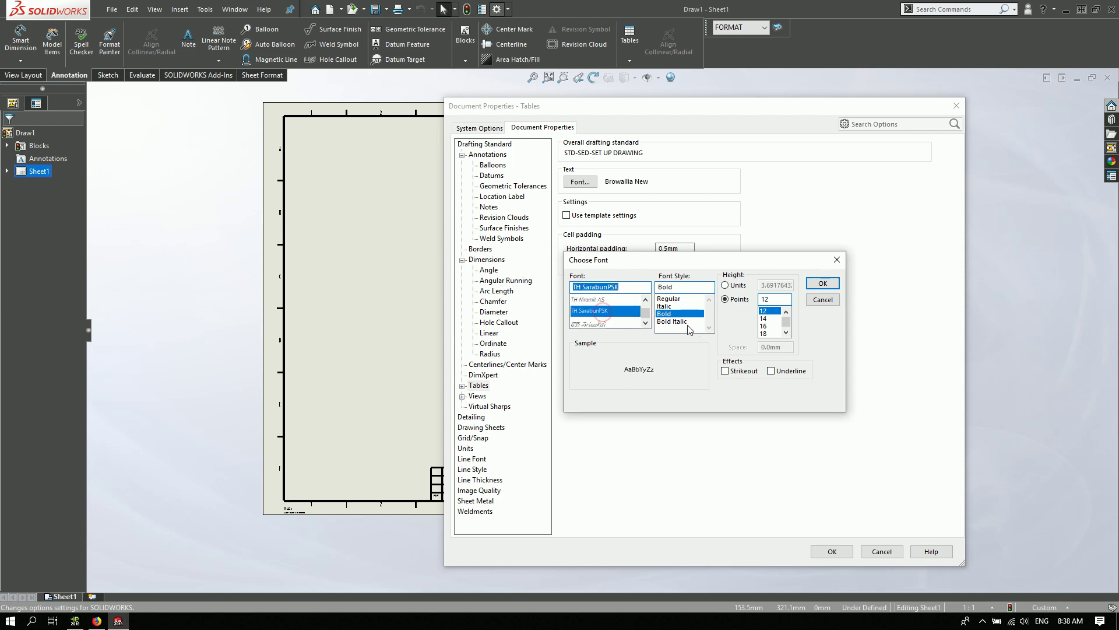
click(768, 318)
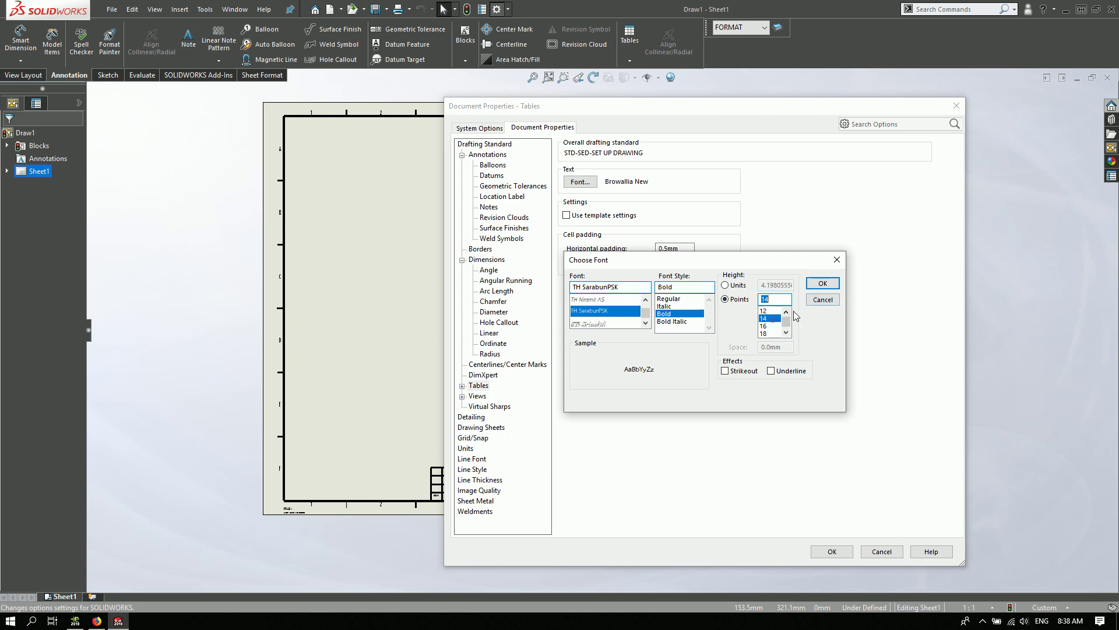
click(824, 284)
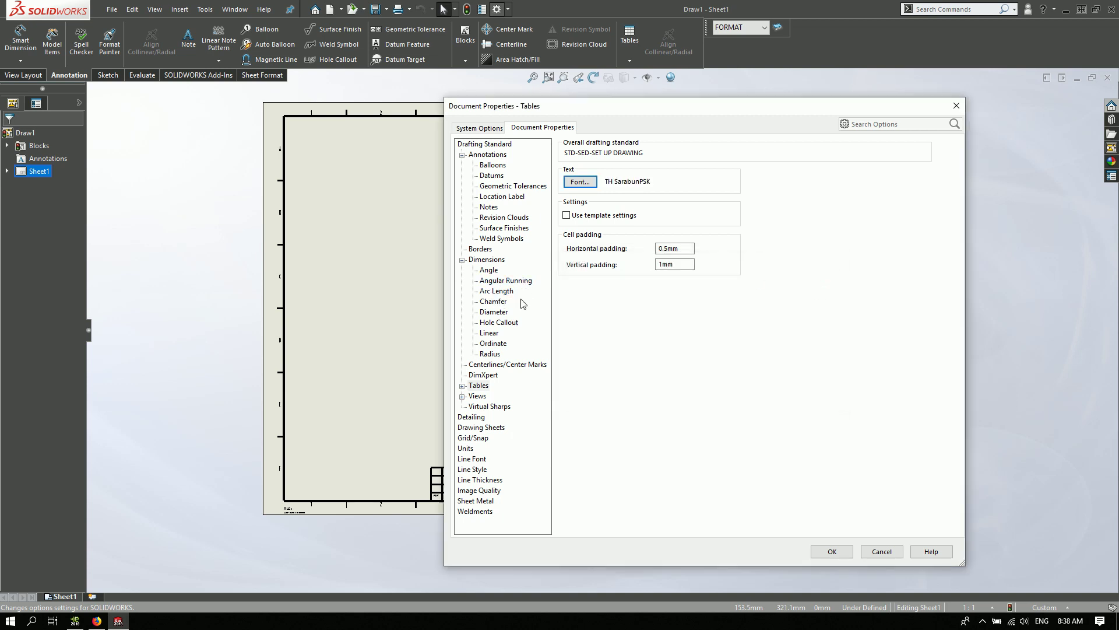
click(479, 396)
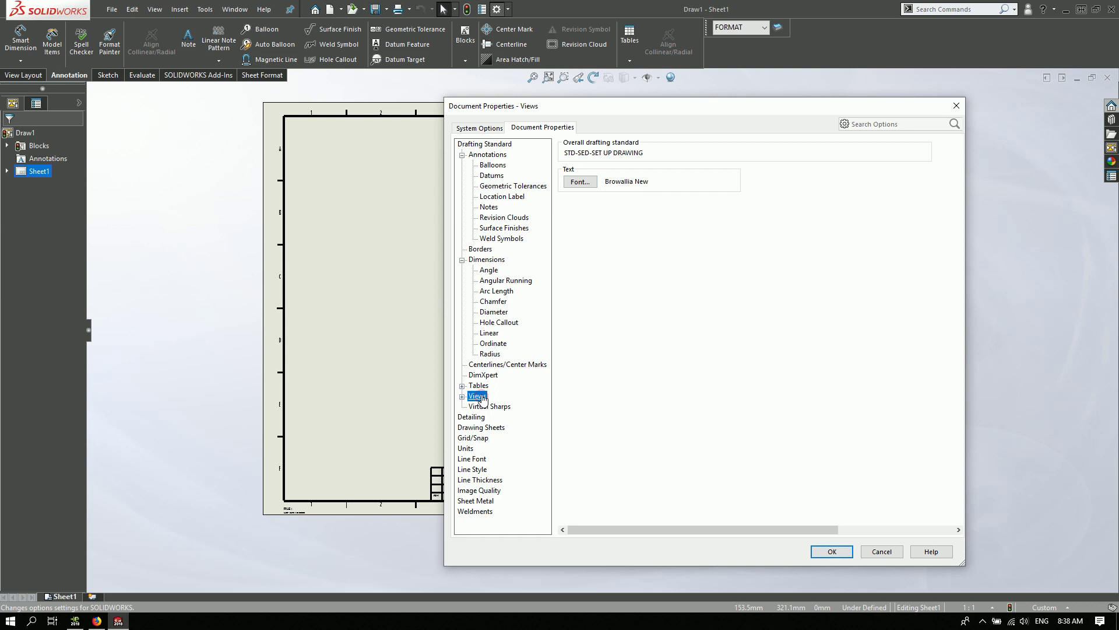
Set the drawing view text font to TH SarabunPSK and close Document Properties.
click(580, 182)
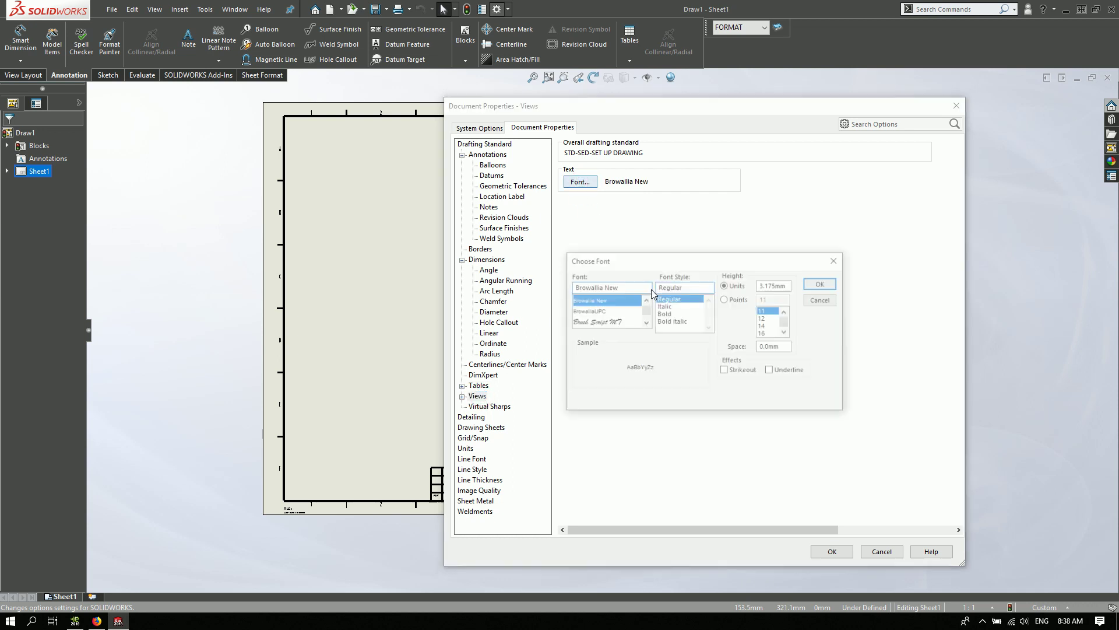
click(627, 286)
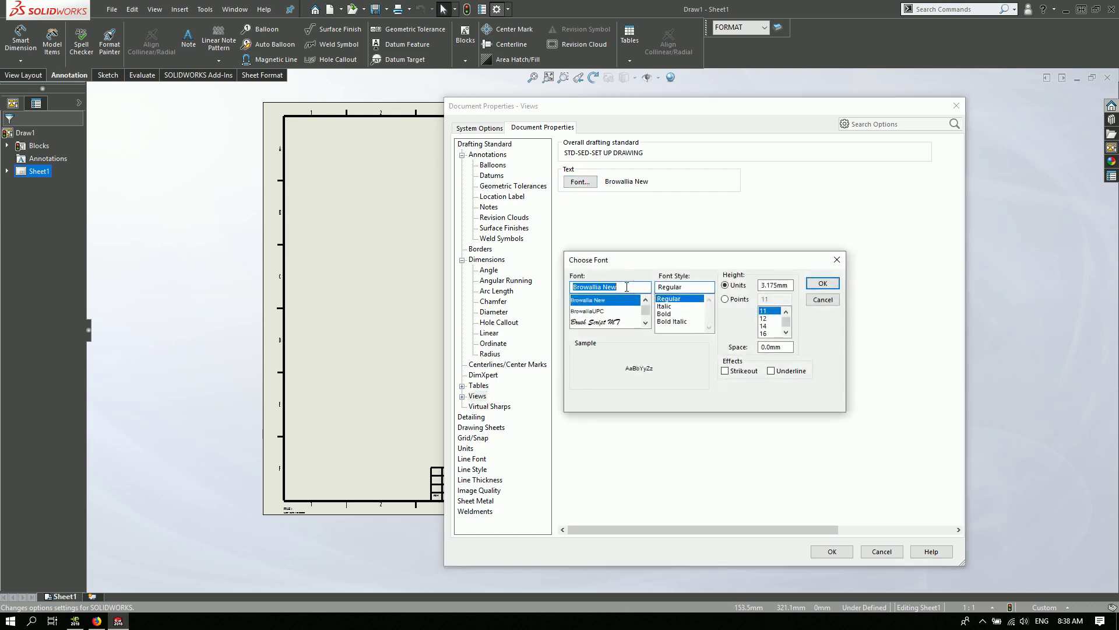
text(TH)
scroll(624, 310, down, 2)
scroll(618, 312, down, 1)
scroll(612, 314, down, 2)
scroll(607, 316, down, 1)
click(601, 311)
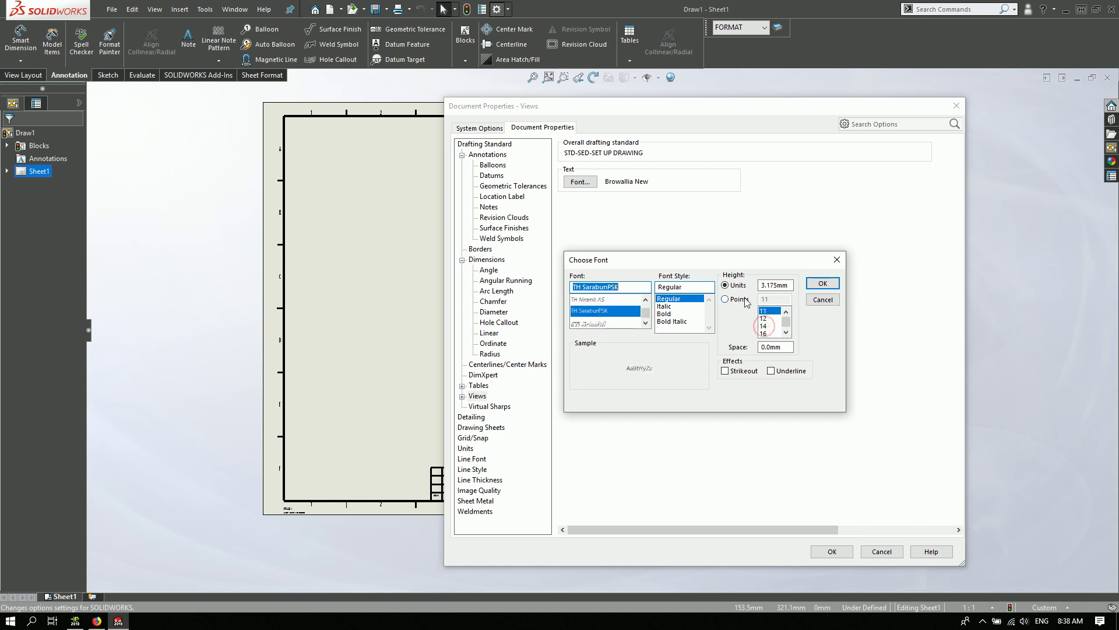
click(824, 284)
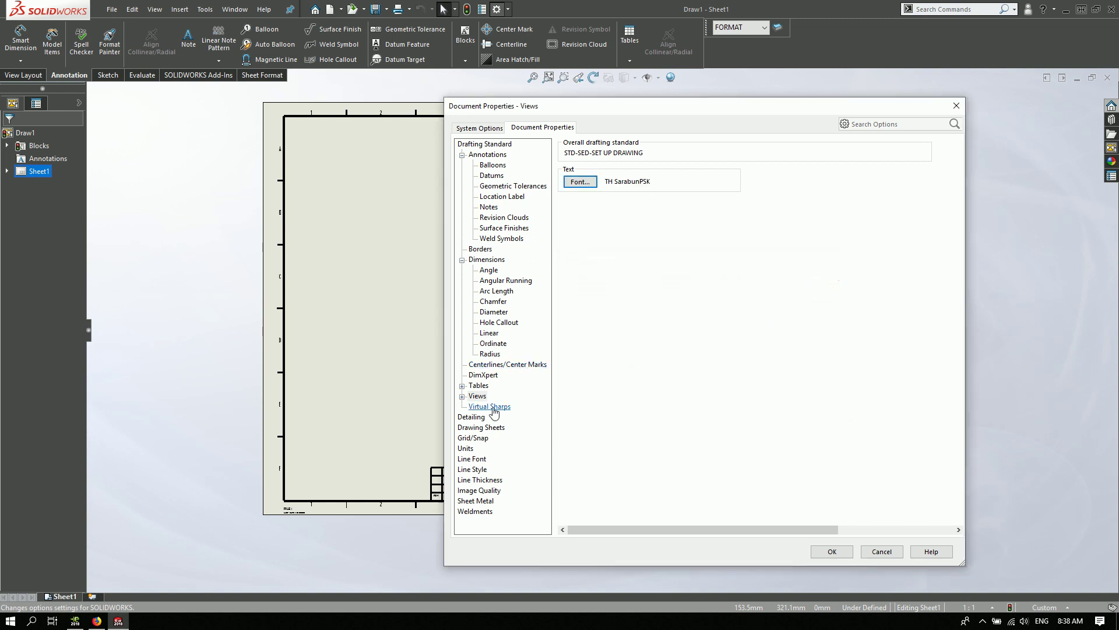
click(473, 417)
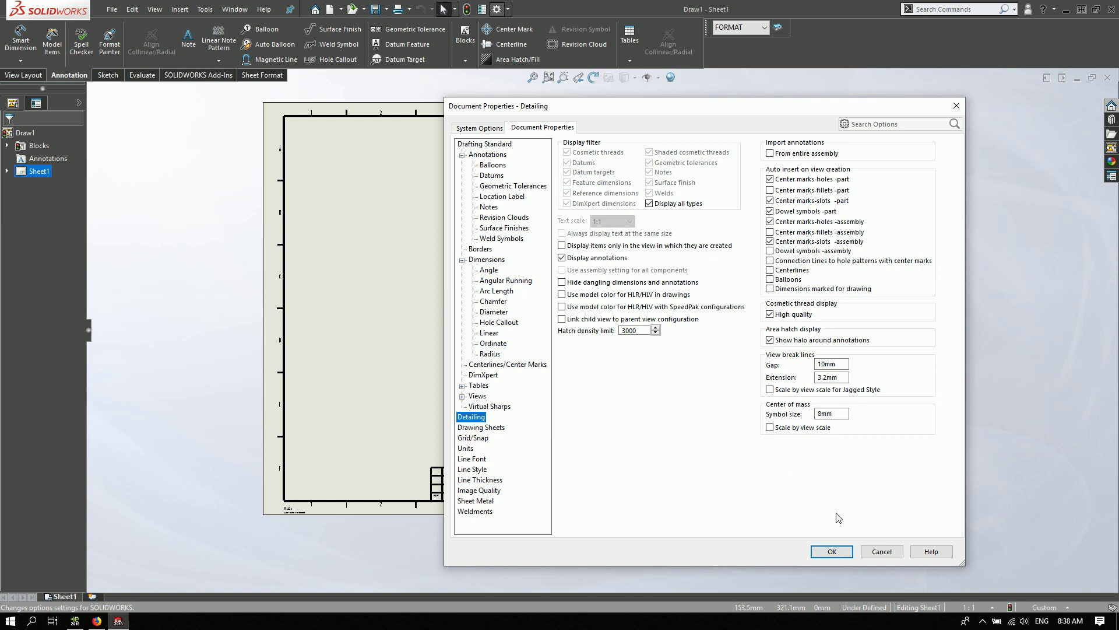
click(832, 551)
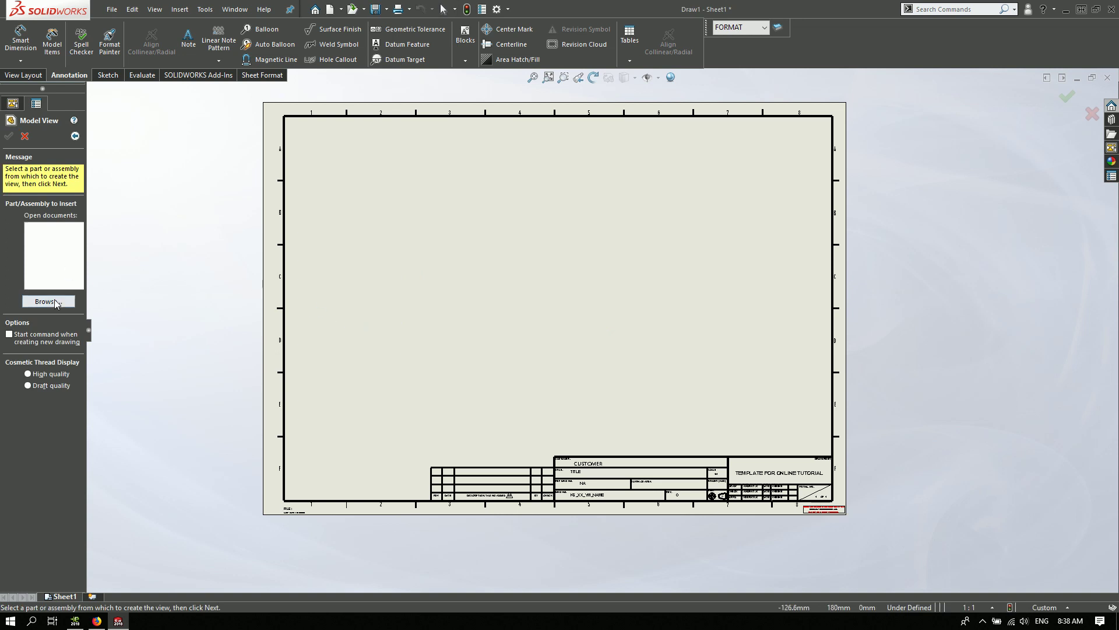
Place a front view of the Suspension Form E1 part and a projected side view to its right.
click(49, 301)
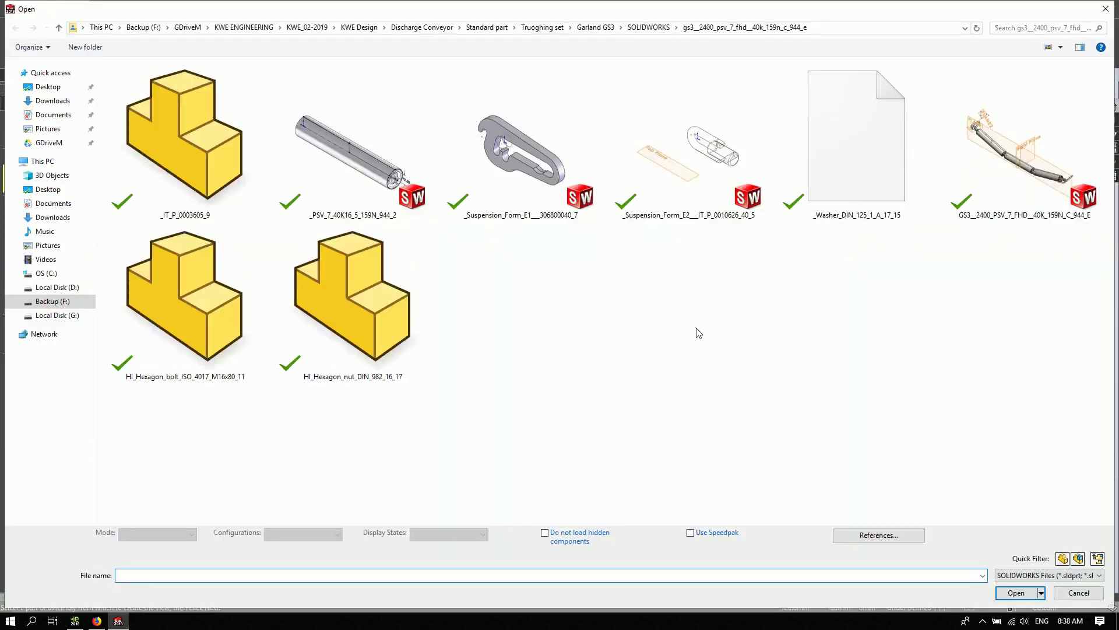
double_click(516, 196)
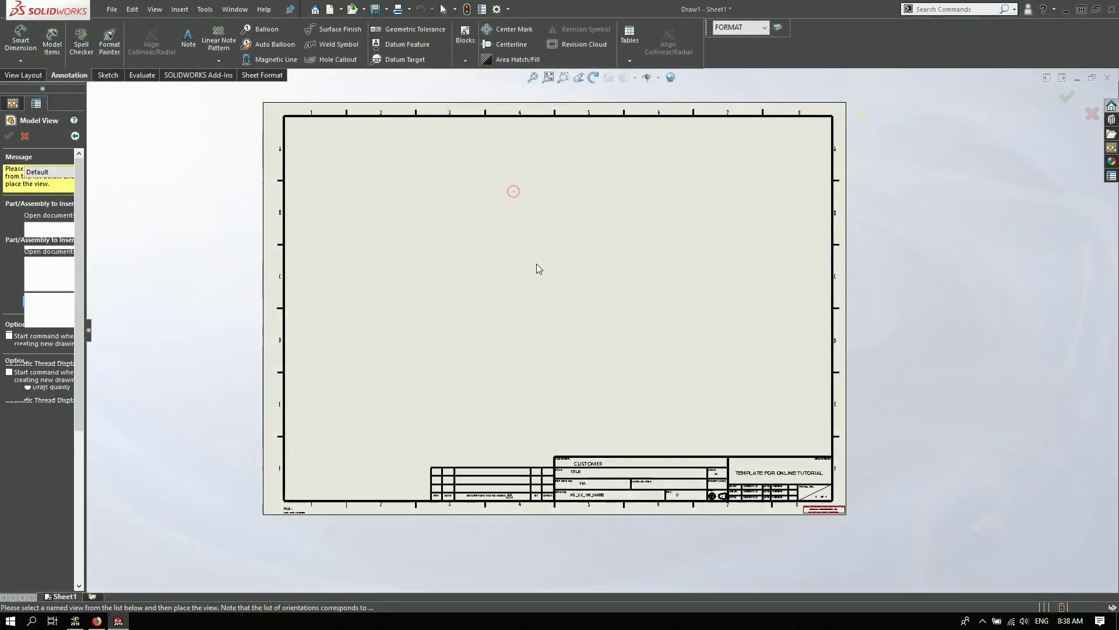
click(44, 437)
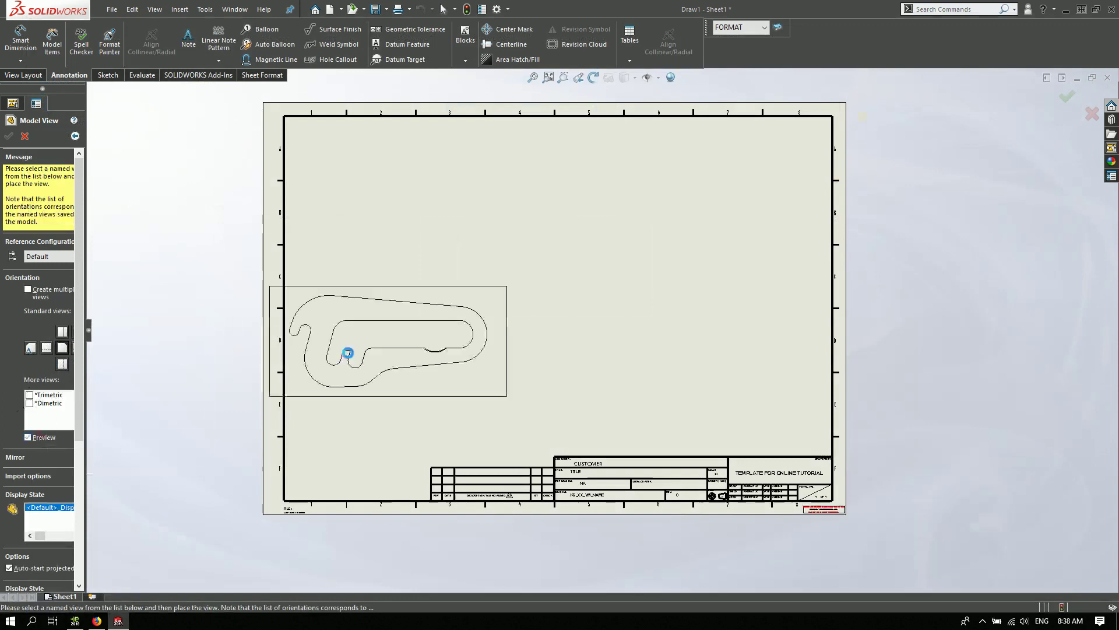
click(467, 232)
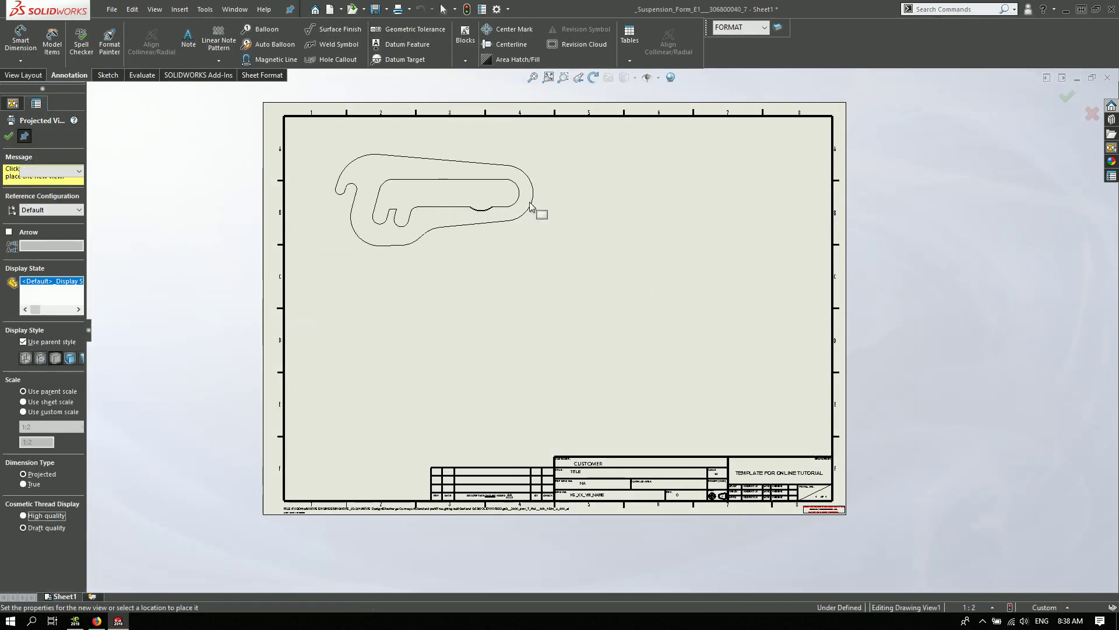
click(588, 203)
key(Escape)
scroll(508, 175, down, 3)
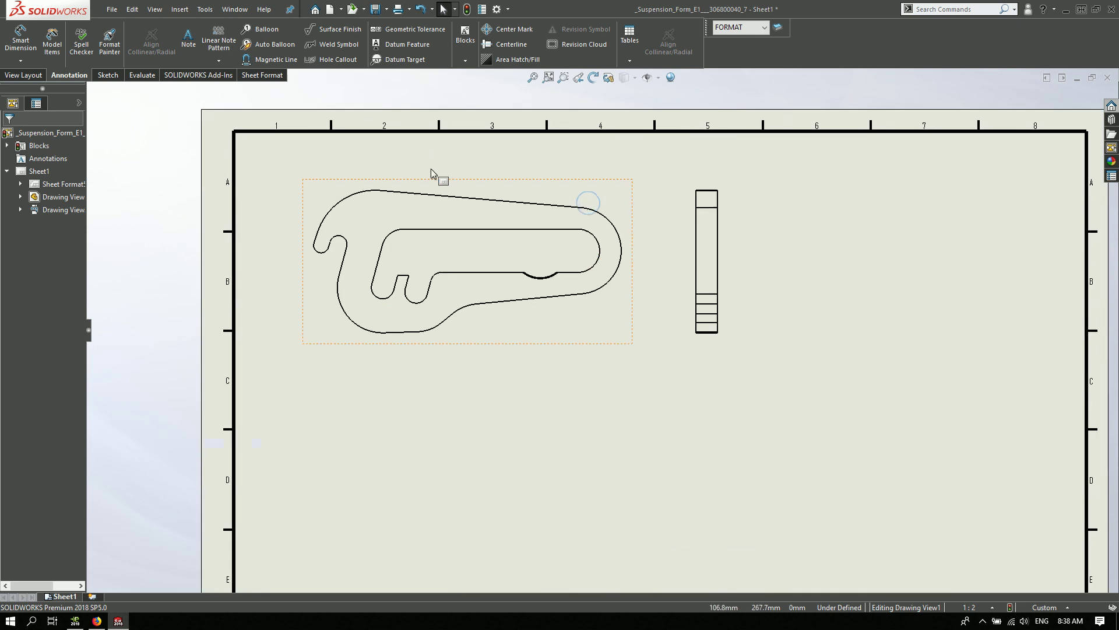
Dimension the side view's top edge with a 20 width dimension placed above it.
right_drag(166, 225, 167, 165)
scroll(326, 222, down, 3)
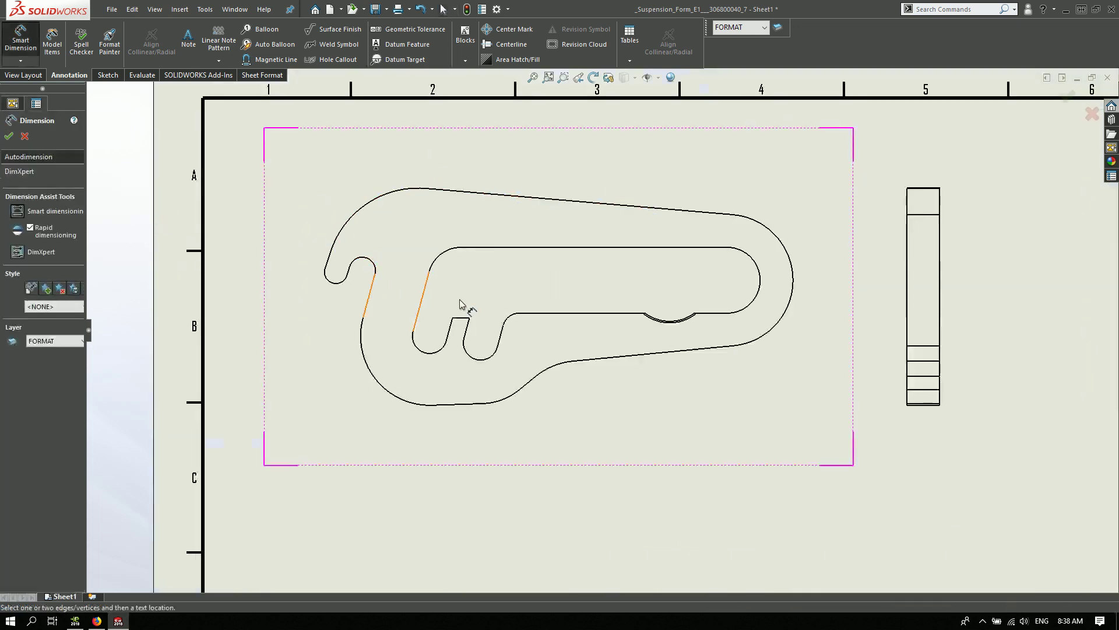
scroll(406, 276, down, 2)
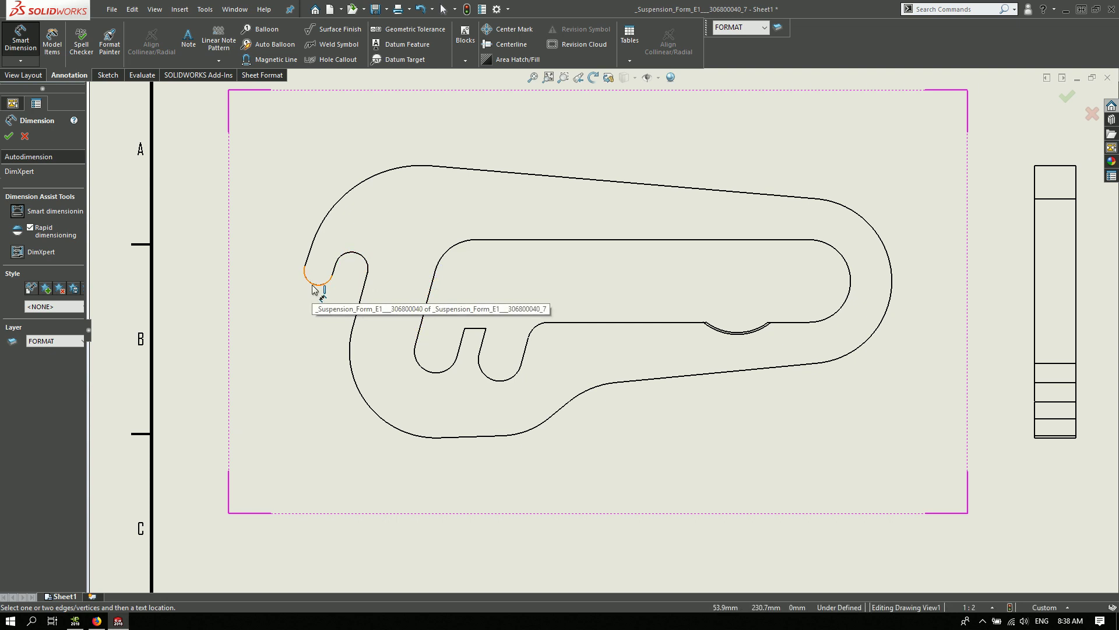
scroll(837, 300, up, 1)
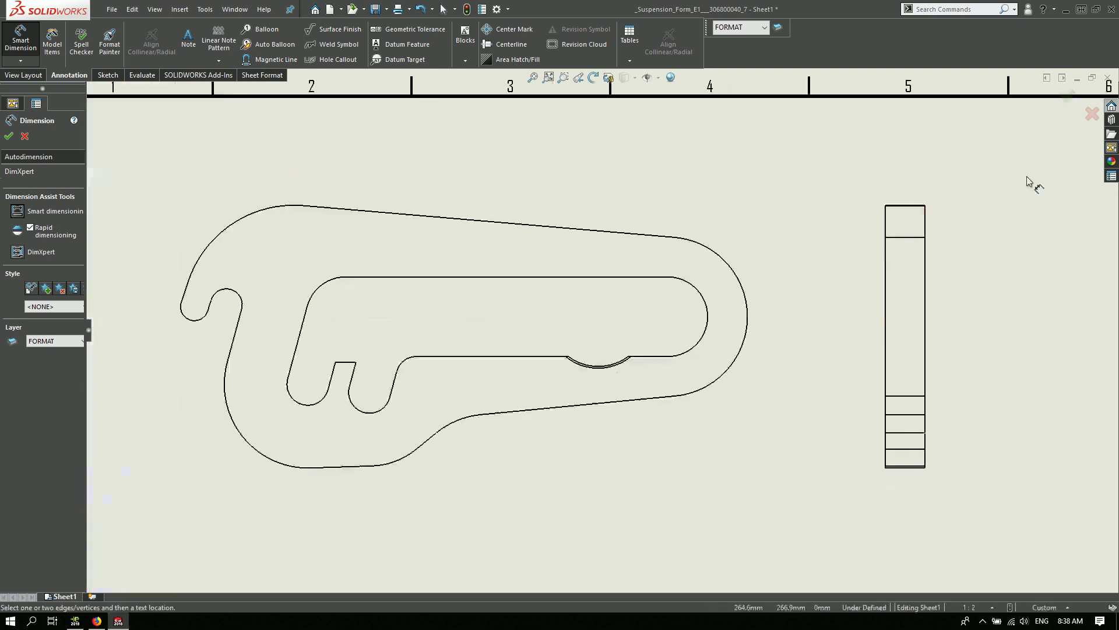
click(903, 205)
click(904, 165)
click(750, 181)
key(f)
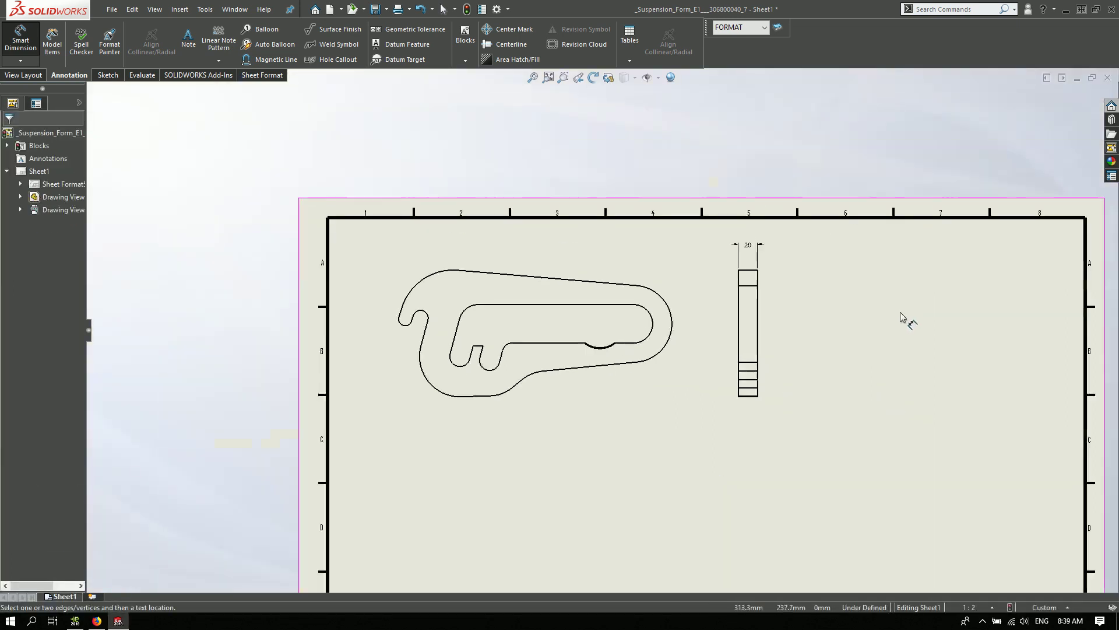
click(188, 38)
scroll(831, 307, up, 2)
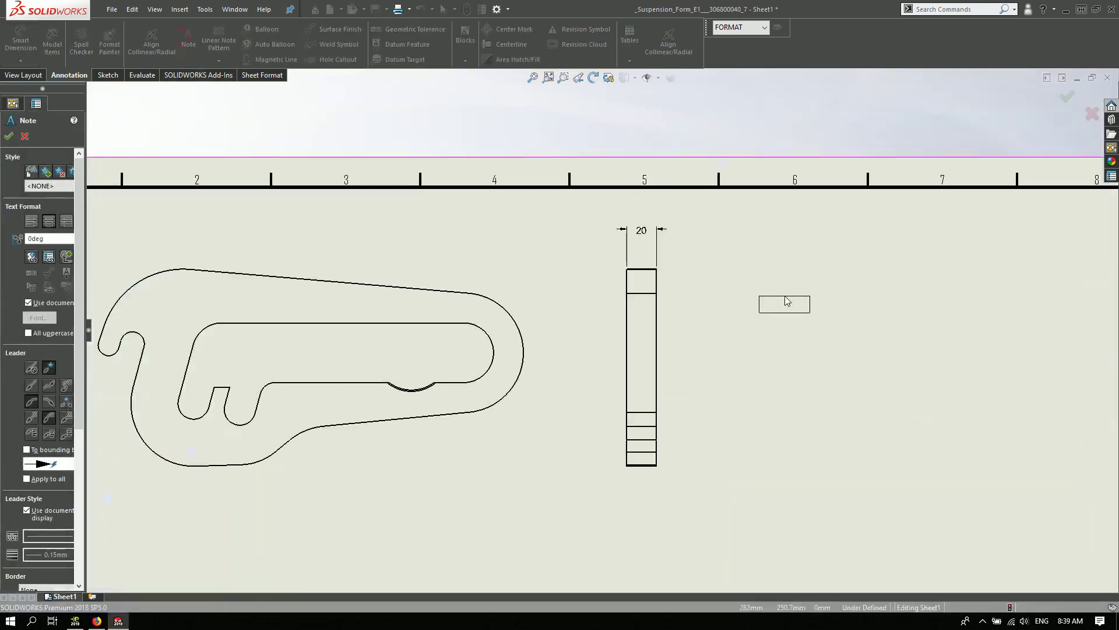
Place a TH SarabunPSK note reading 'ทดสอบฟอนต์' to the right of the side view.
scroll(787, 302, up, 2)
click(689, 236)
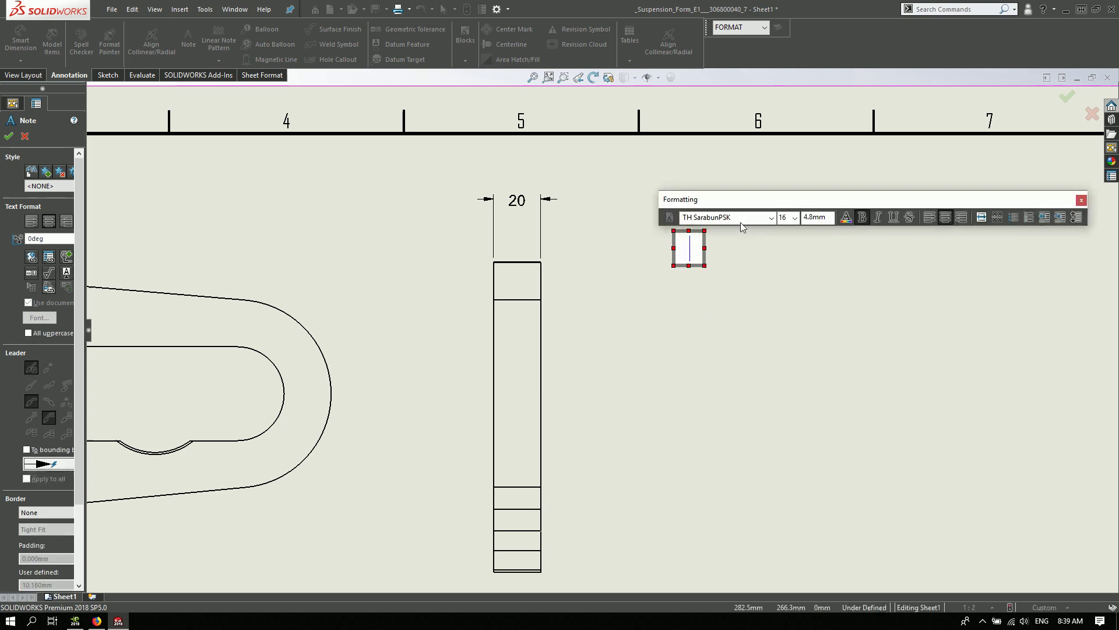
drag(737, 199, 706, 170)
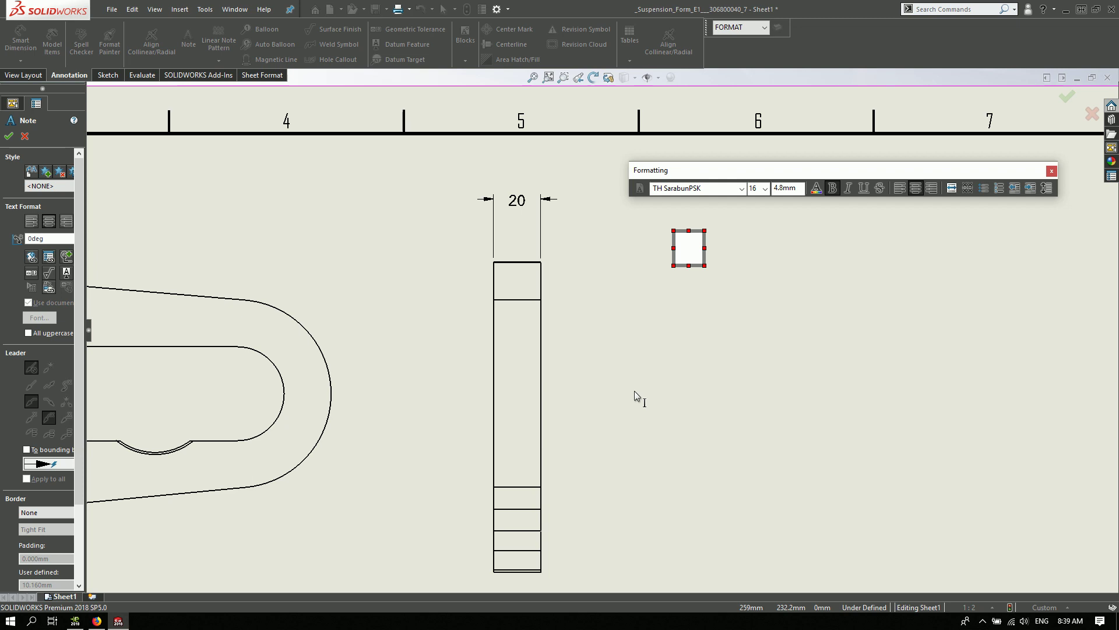
text(ทดสอบฟอ)
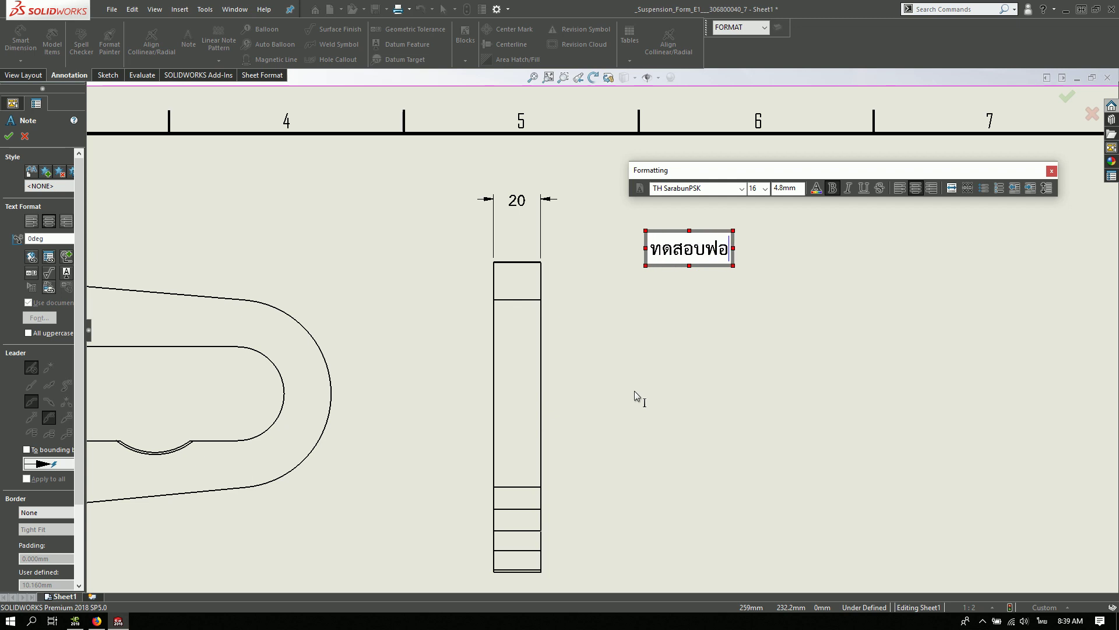
text(นต์)
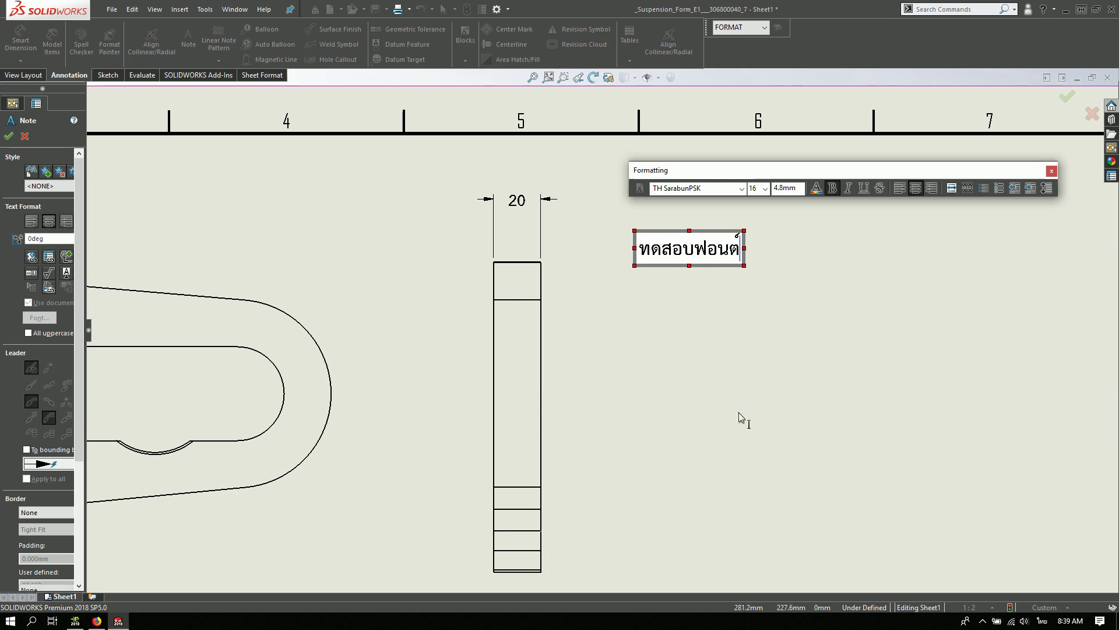
click(739, 412)
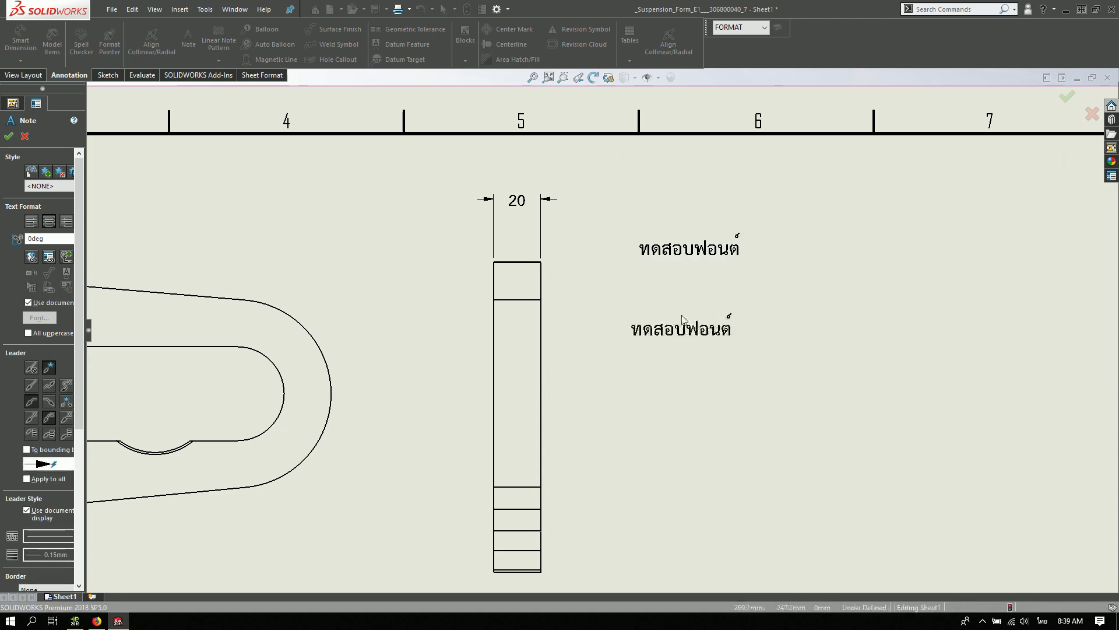
Add a second note reading 'ออกแบบเครื่องจักรอุต' below the first one.
click(691, 324)
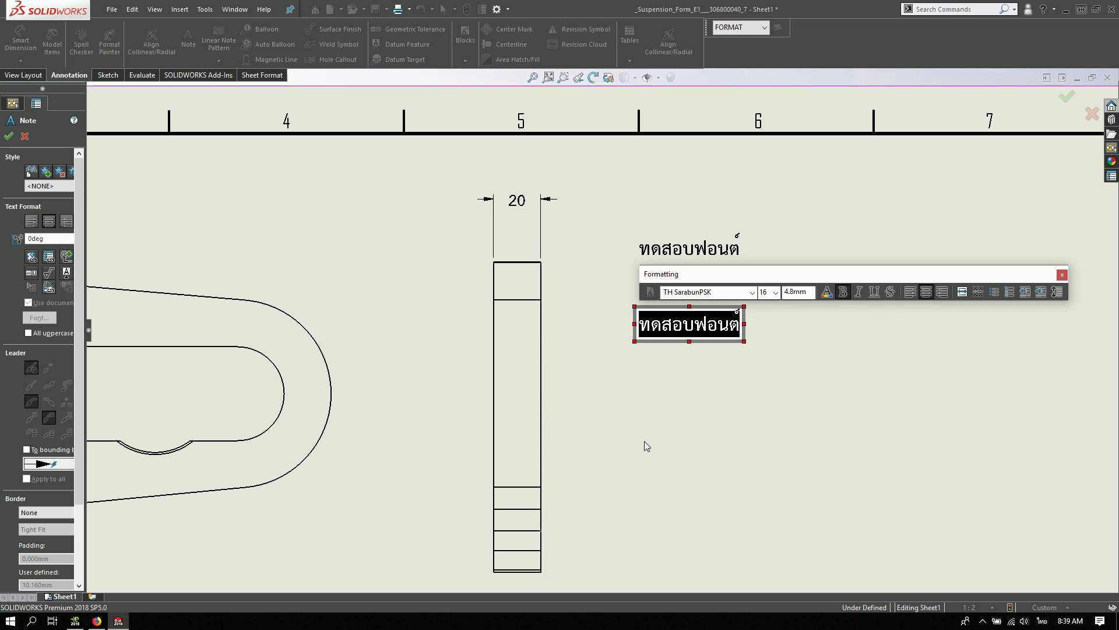
text(ออกแบบเครื่อง)
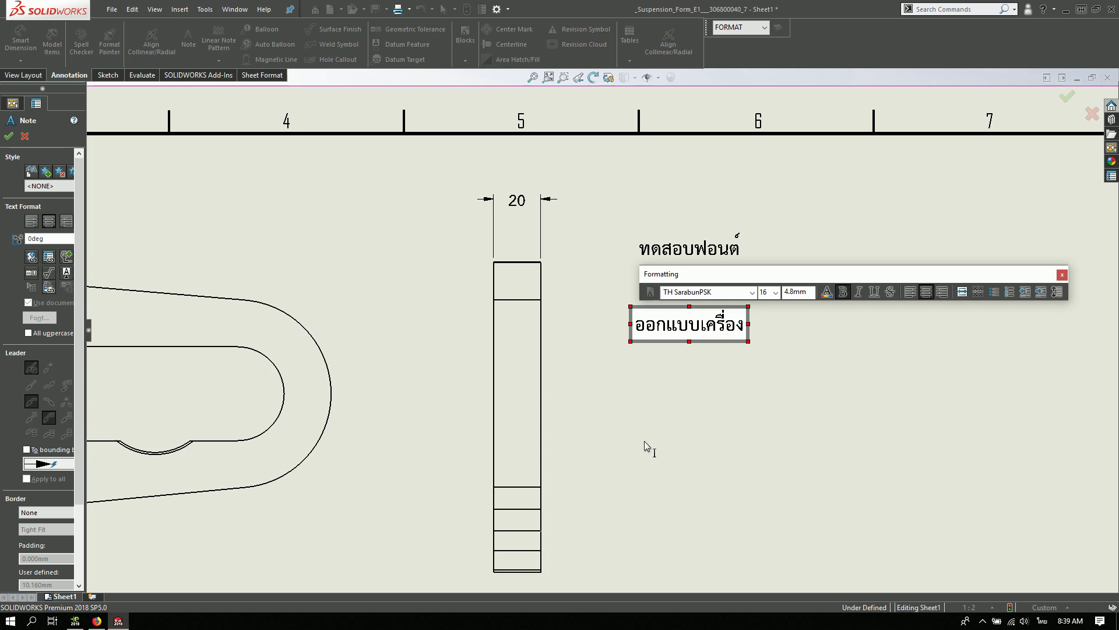
text(จักร)
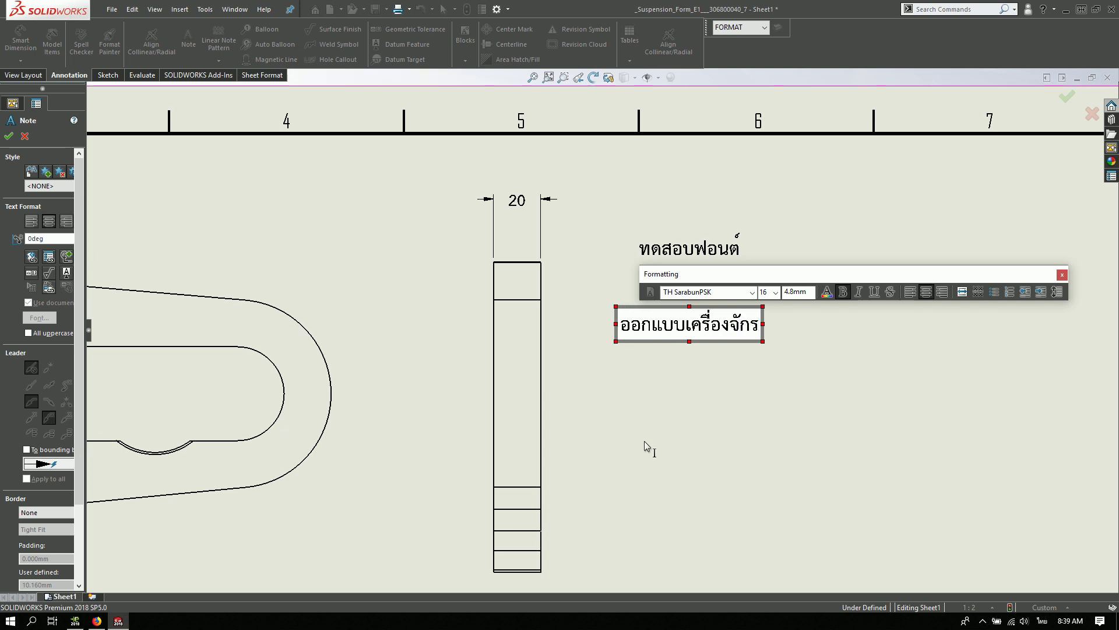
text(อุต)
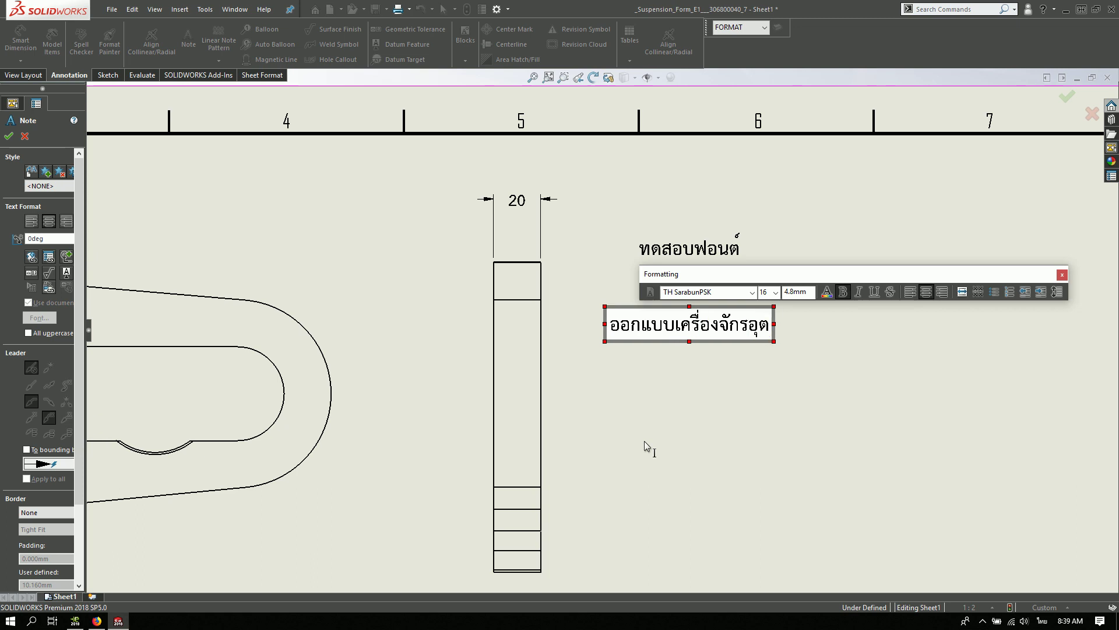
click(736, 401)
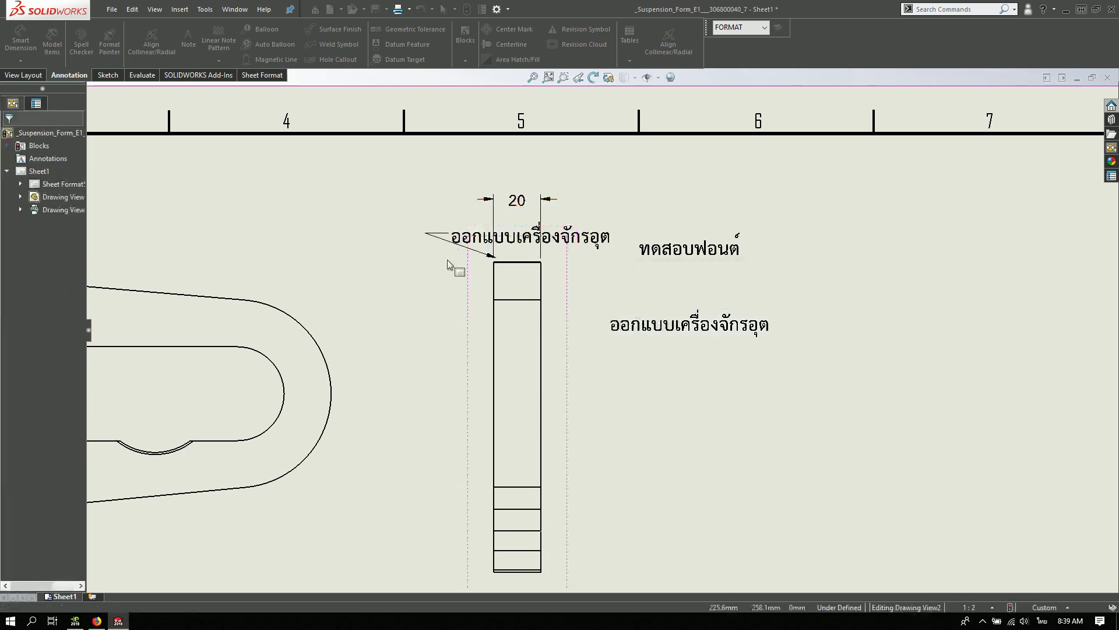
Move the 'ออกแบบเครื่องจักรอุต' note directly beneath 'ทดสอบฟอนต์' and fit the whole sheet in view.
key(Escape)
drag(704, 321, 727, 275)
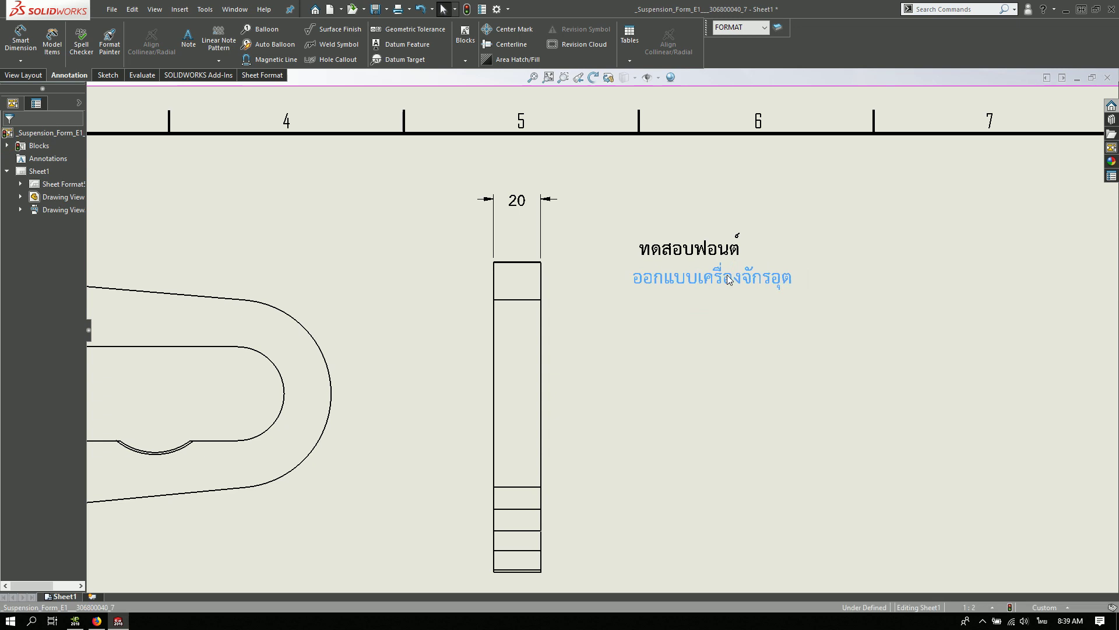
click(697, 380)
key(f)
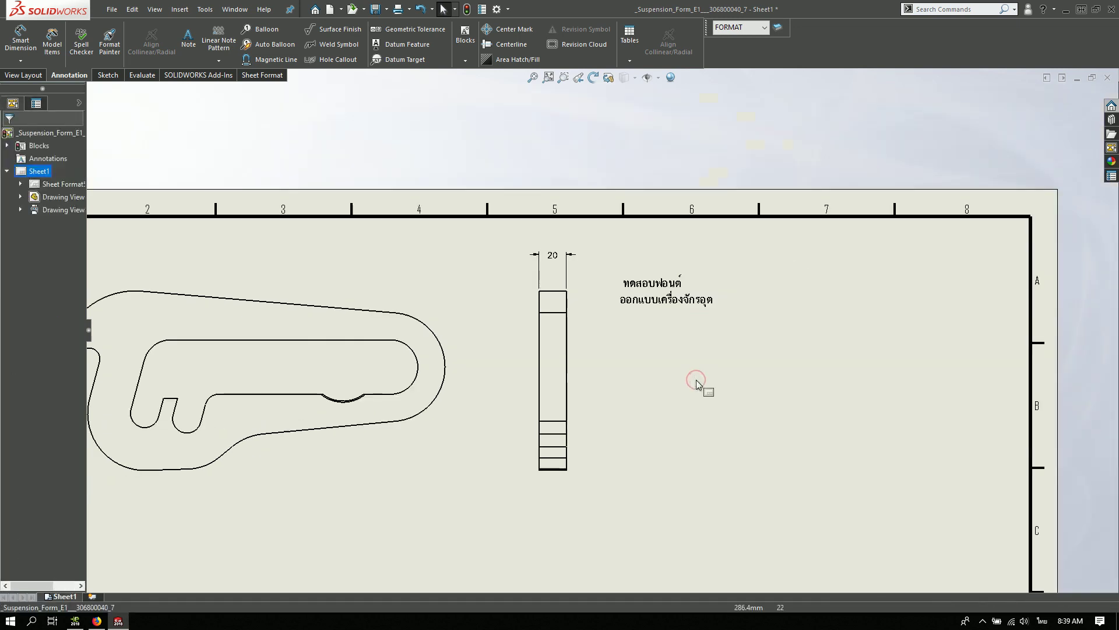
scroll(494, 386, down, 2)
scroll(752, 245, down, 2)
scroll(642, 262, down, 2)
scroll(515, 448, up, 3)
scroll(770, 433, down, 2)
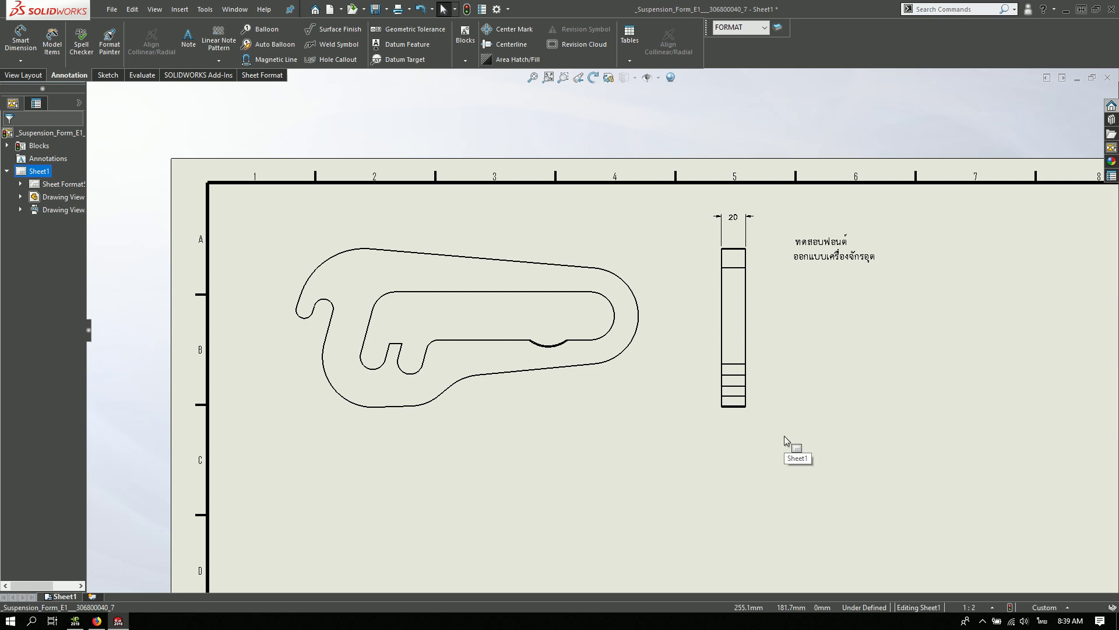